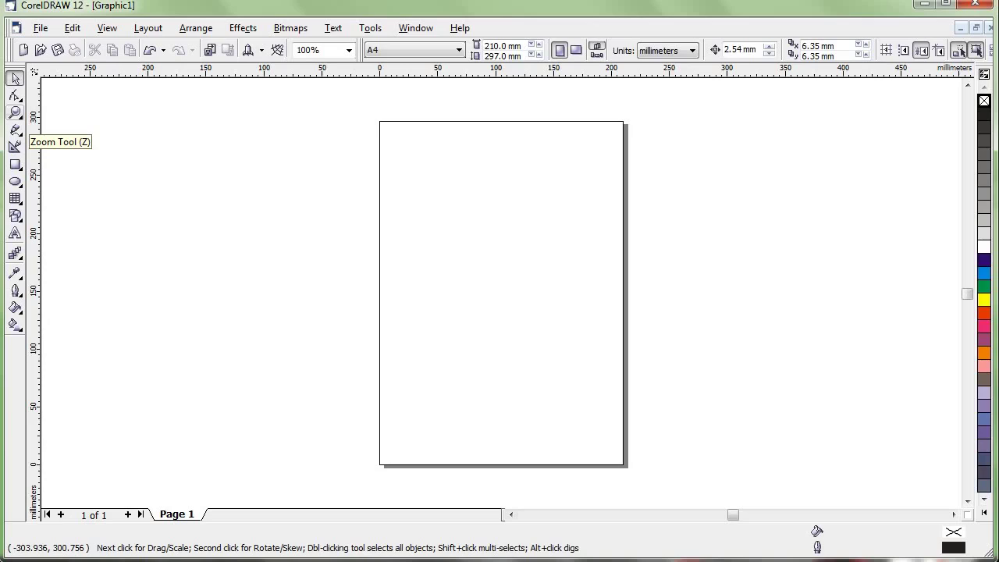
left_click(15, 111)
left_click(15, 95)
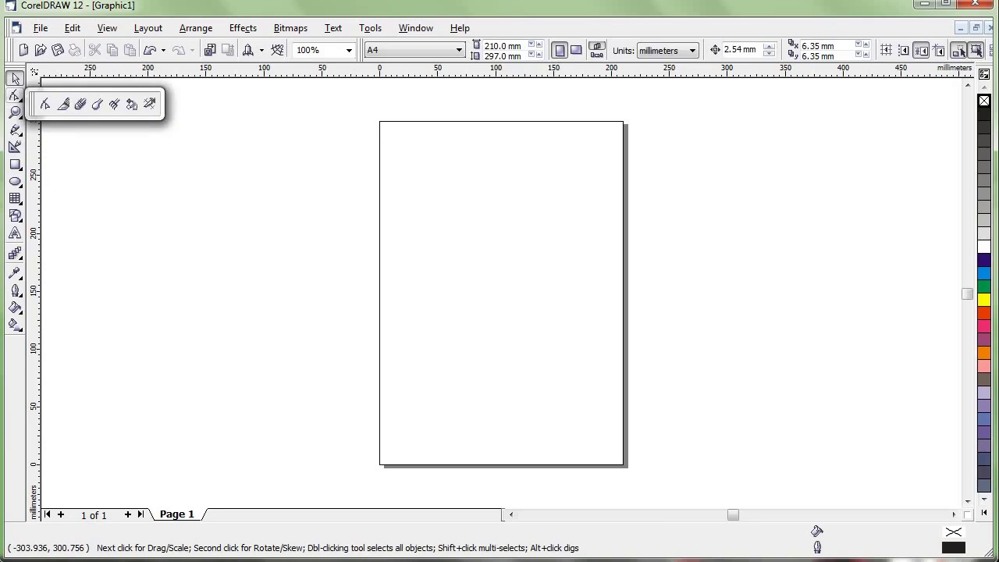
left_click(15, 95)
left_click(15, 96)
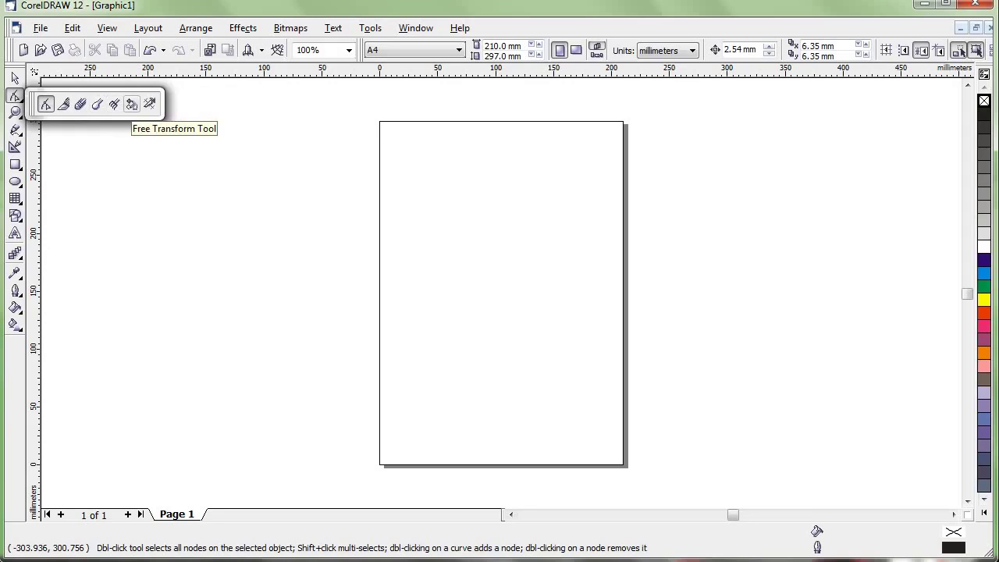
Draw a rectangle about 141 by 93 mm in the middle of the page and fill it with Yellow
left_click(15, 164)
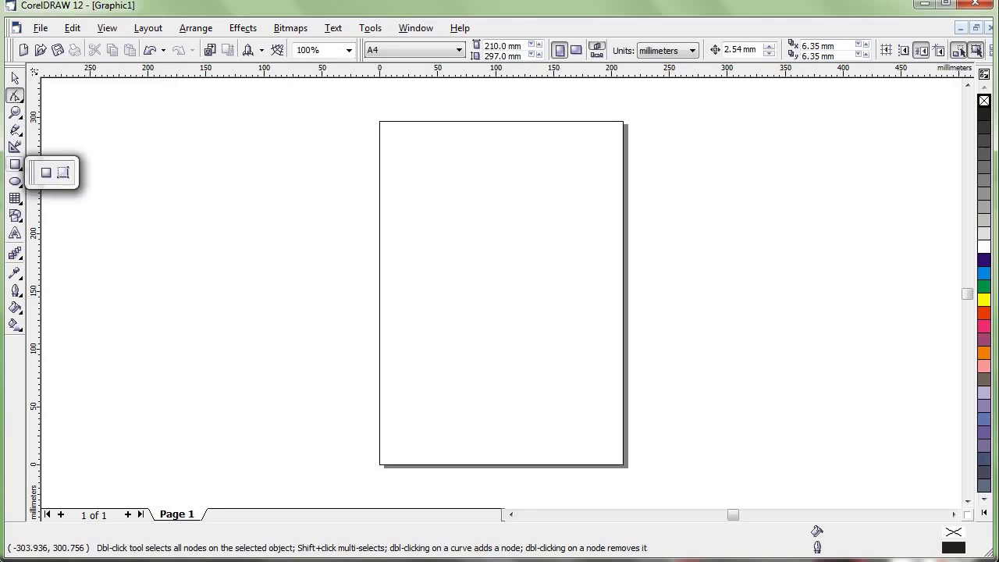
left_click(45, 170)
left_click_drag(416, 228, 581, 336)
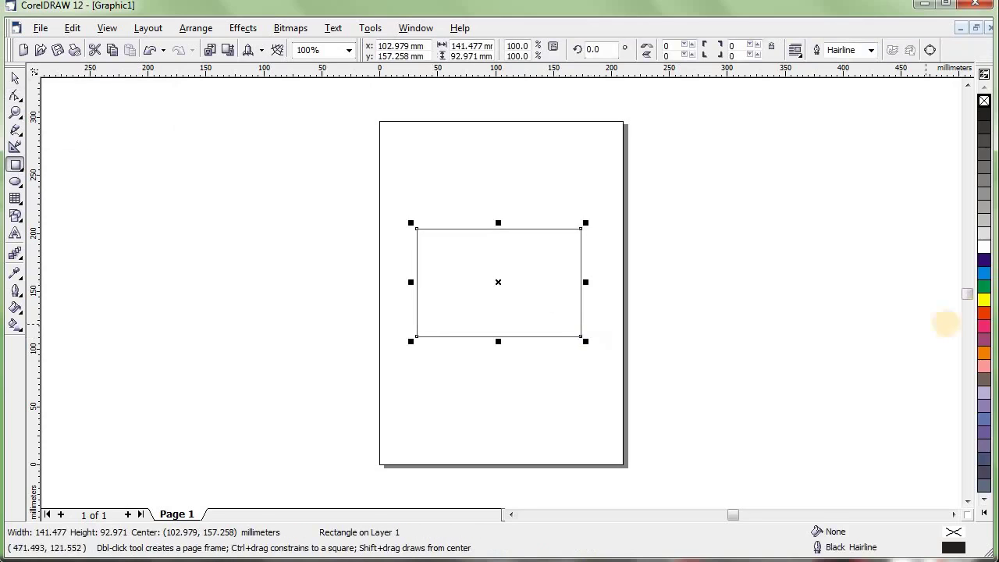
left_click(984, 299)
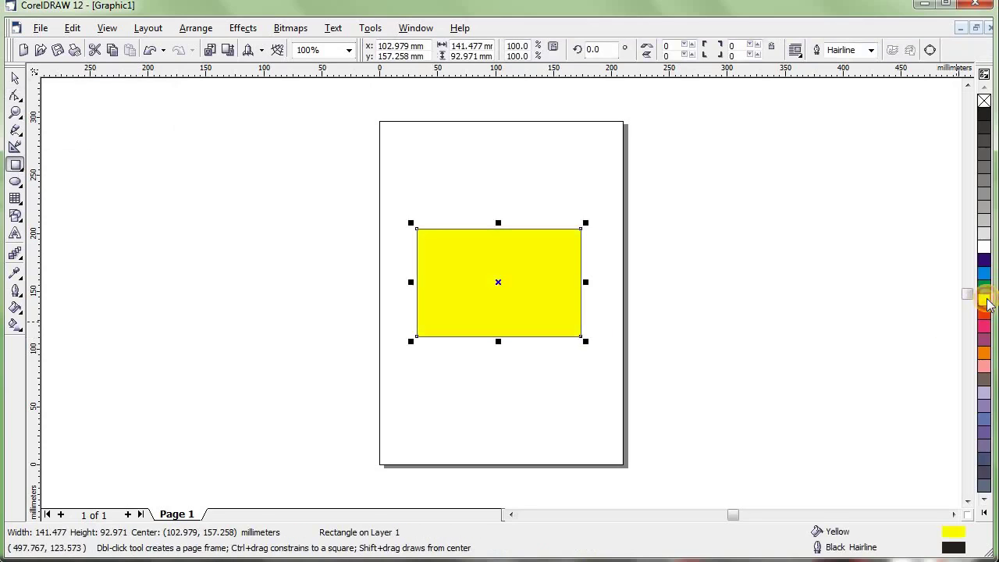
left_click(11, 76)
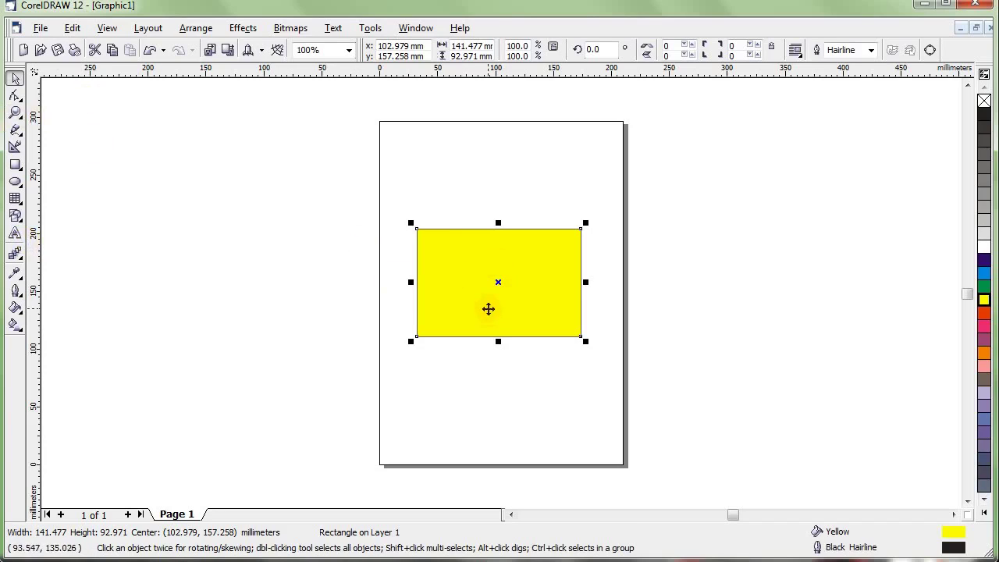
Rotate the yellow rectangle with the Free Transform tool to an angle of about 85.5°
left_click(18, 99)
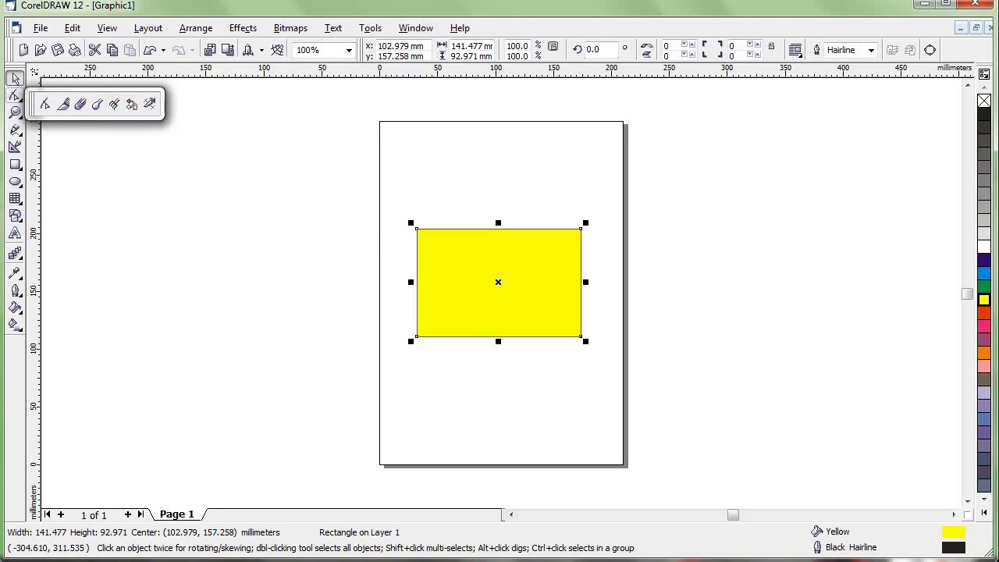
left_click(149, 103)
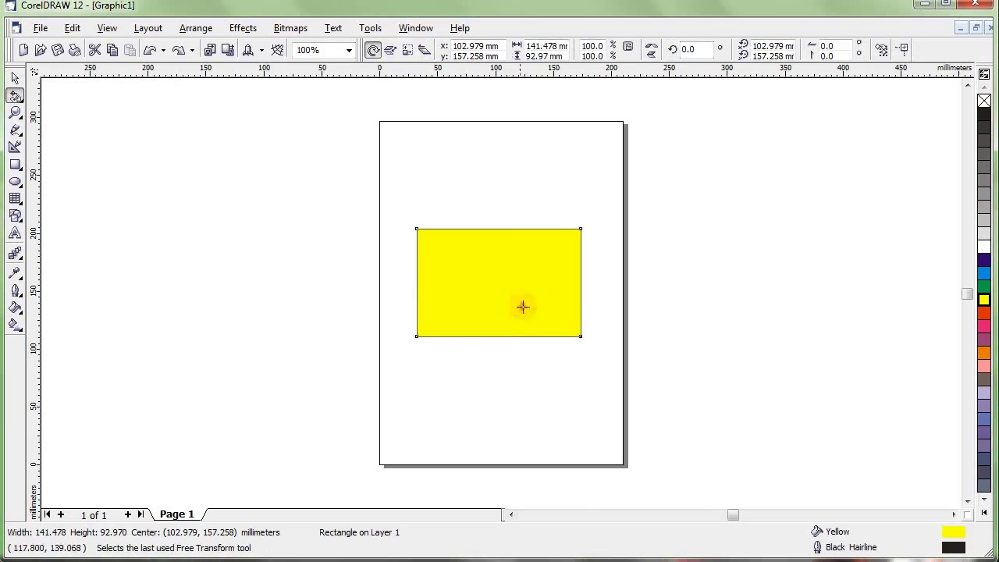
left_click_drag(500, 323, 501, 281)
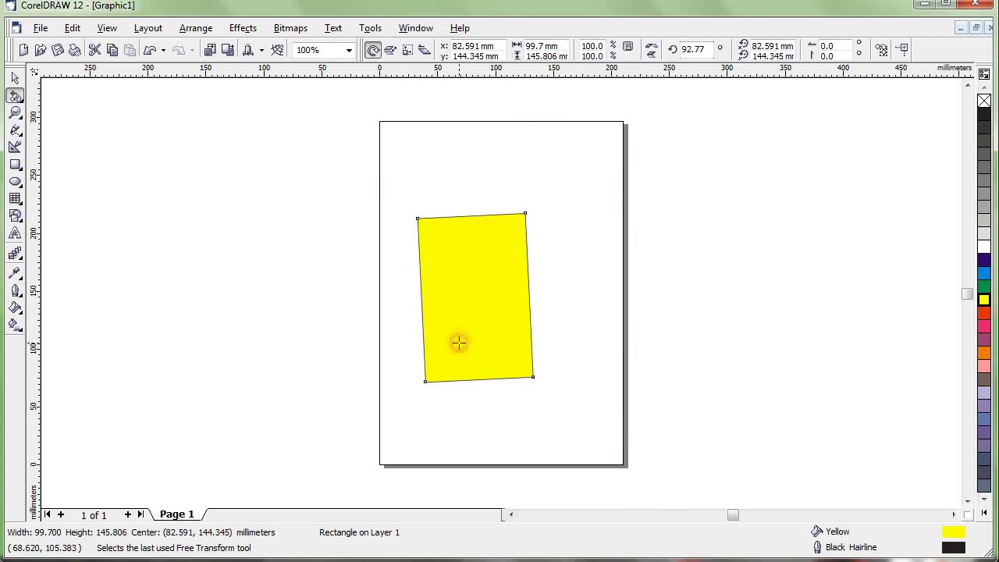
left_click_drag(458, 341, 503, 344)
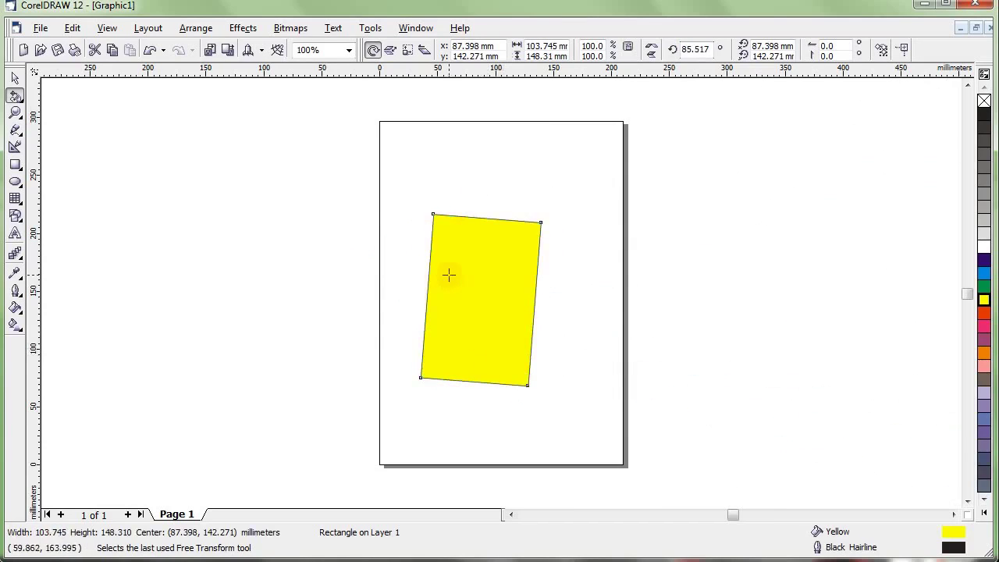
left_click(18, 79)
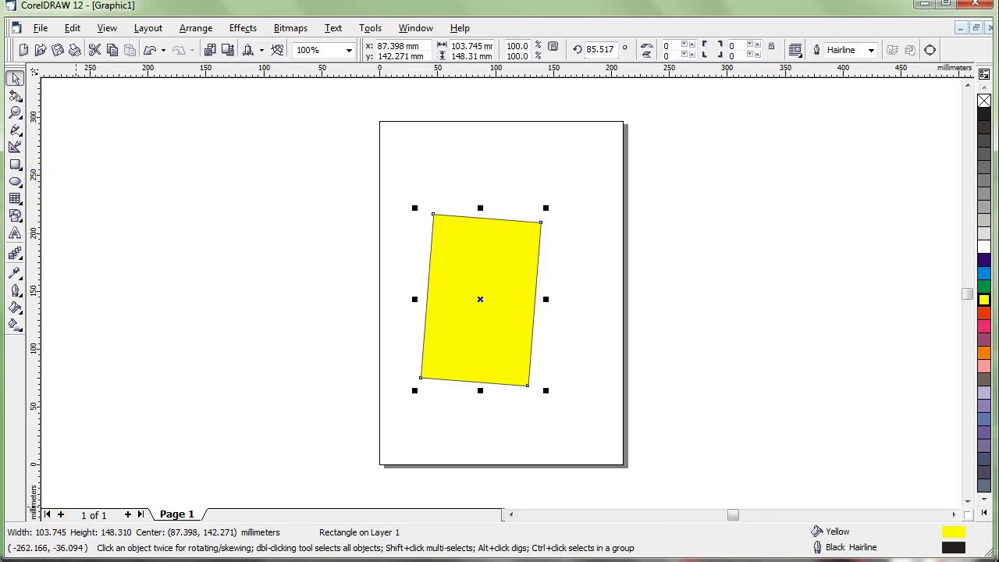
key("Escape")
Draw three rectangles overlapping the yellow one: about 94 by 69 mm upper right, 53 by 71 mm lower right, 69 by 59 mm at its left edge
left_click(16, 165)
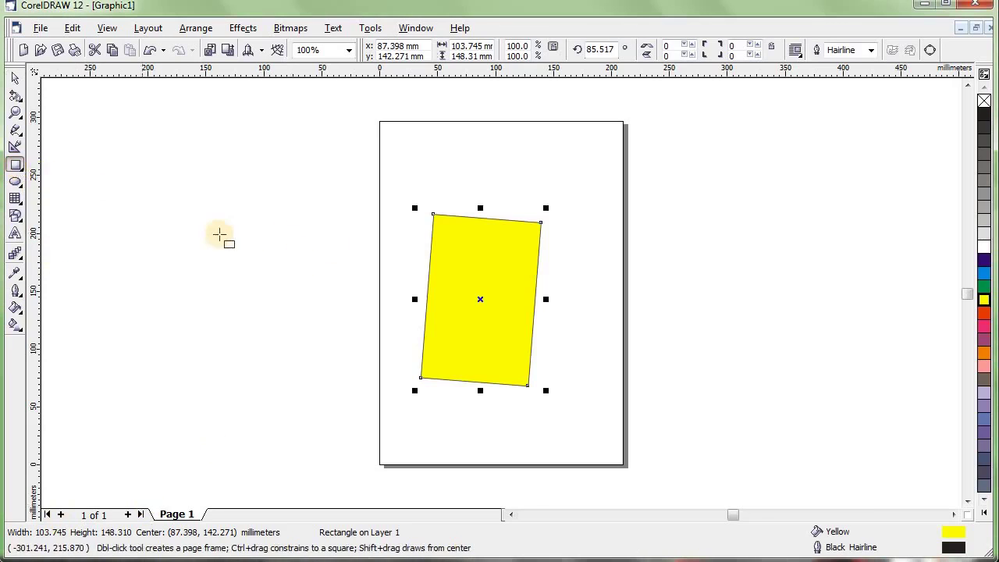
left_click_drag(482, 164, 591, 243)
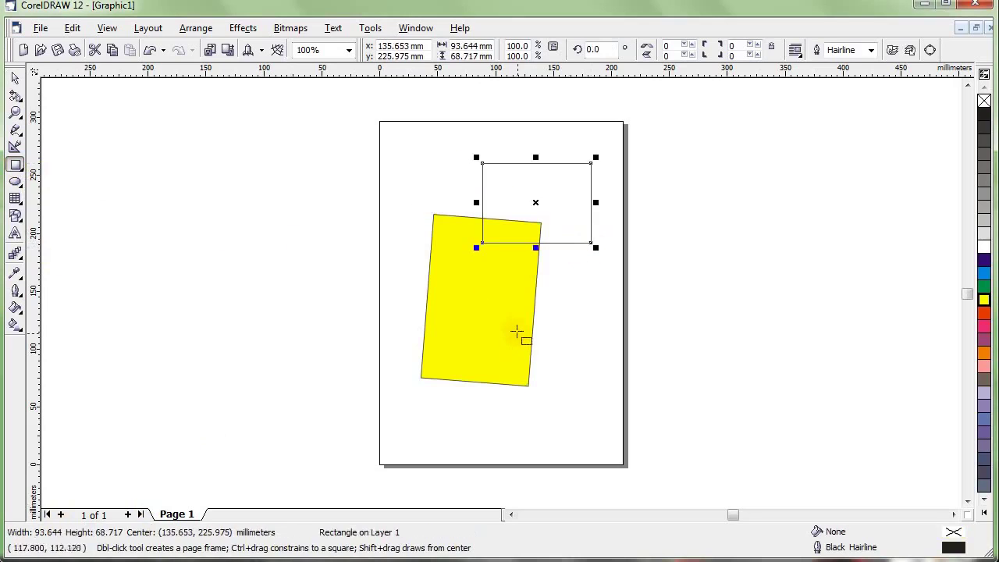
left_click_drag(515, 322, 578, 405)
left_click_drag(387, 294, 469, 364)
left_click(15, 78)
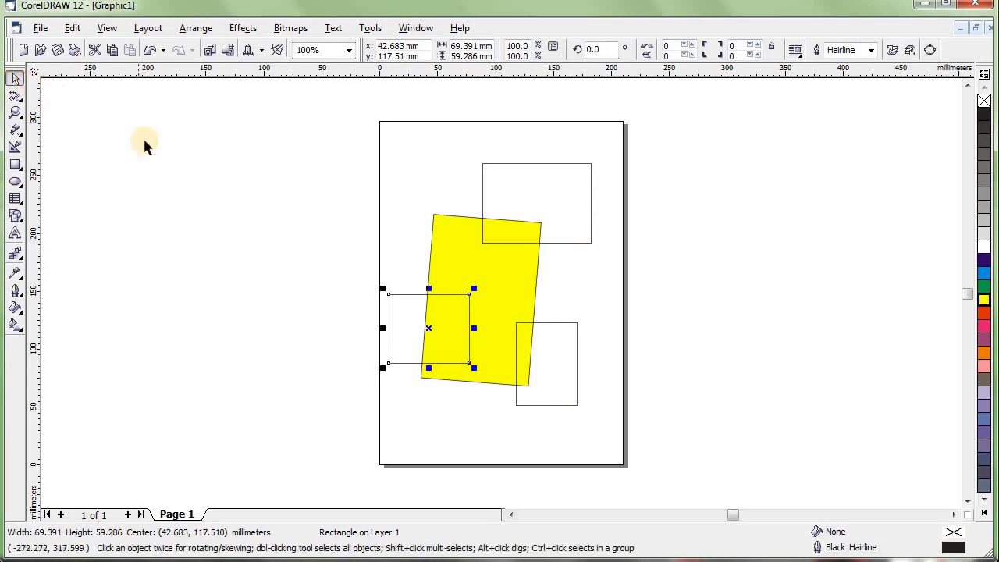
Fill the left rectangle with Red, the lower-right one with Baby Blue and the upper-right one with Blue
left_click(983, 313)
left_click(546, 357)
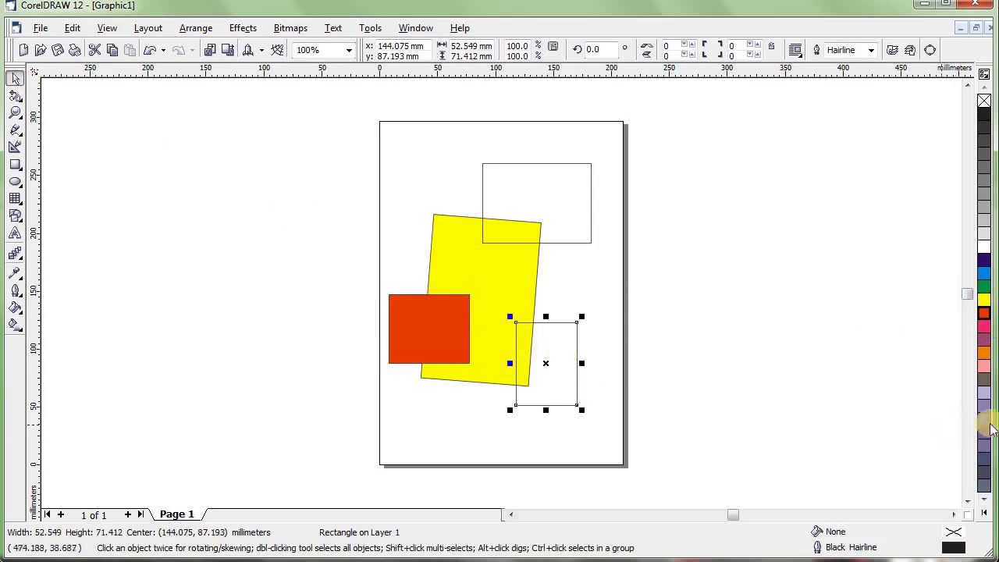
left_click(983, 419)
left_click(590, 222)
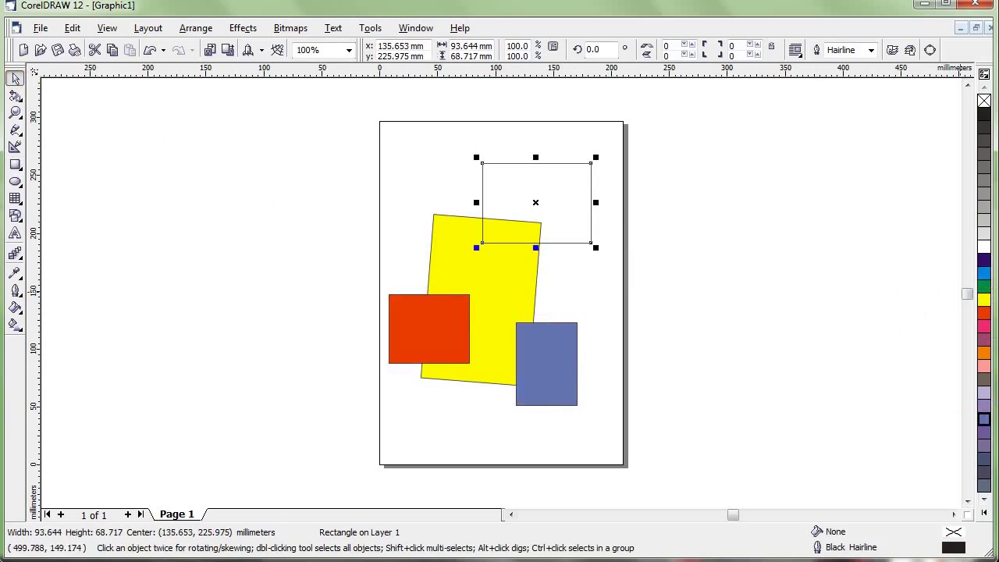
left_click(984, 259)
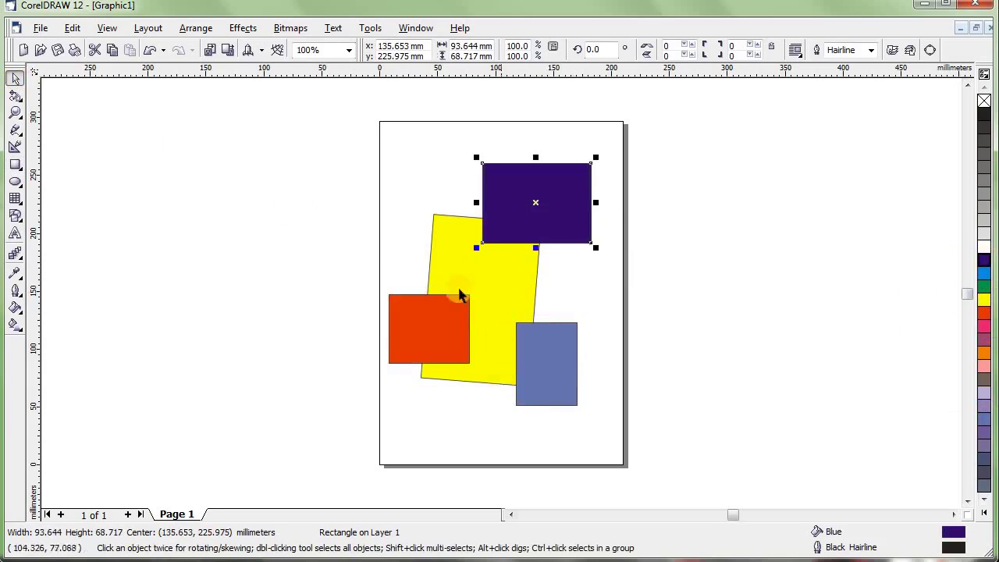
left_click(357, 226)
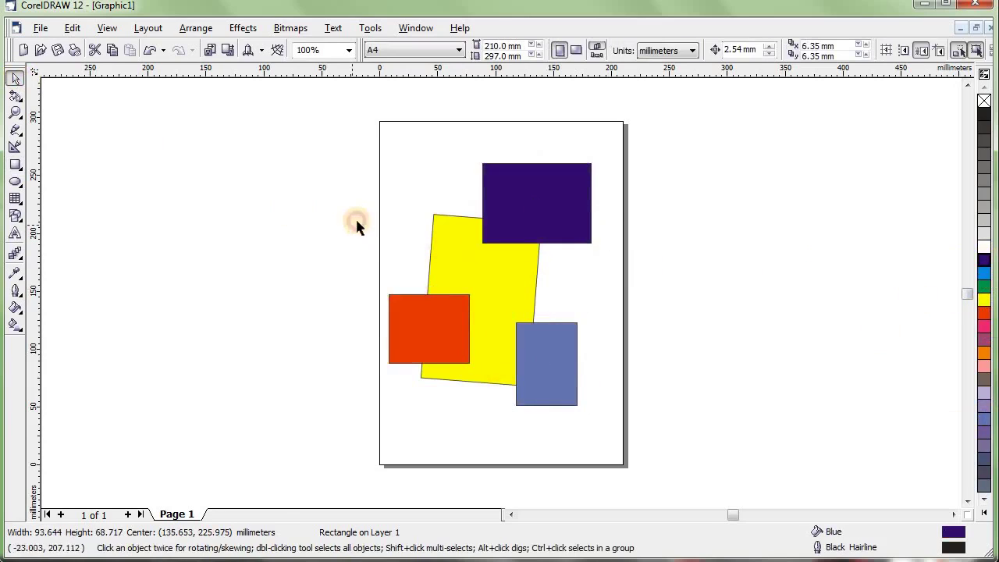
Remove the upper-right Blue and lower-right Baby Blue rectangles with Virtual Segment Delete
left_click(21, 101)
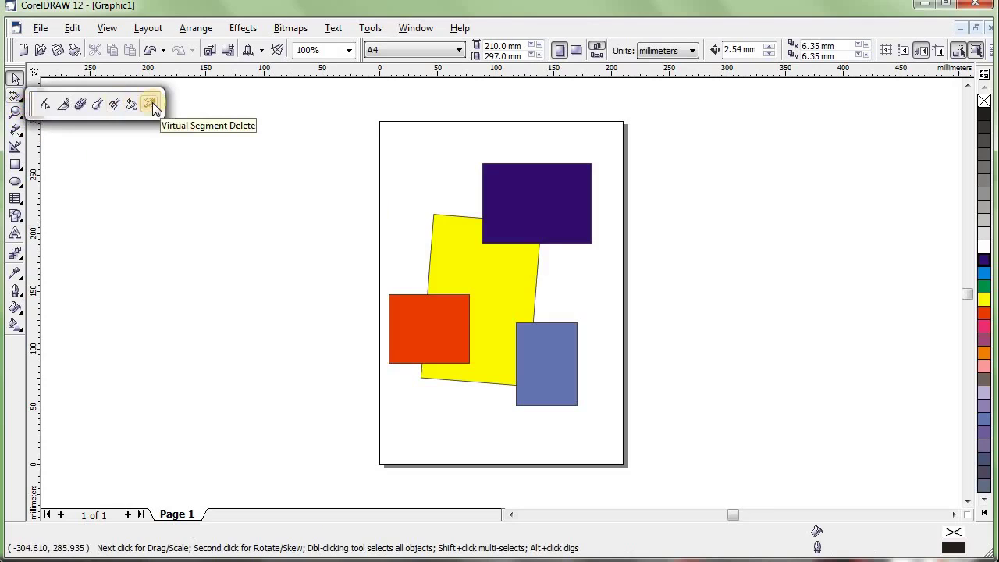
left_click(152, 103)
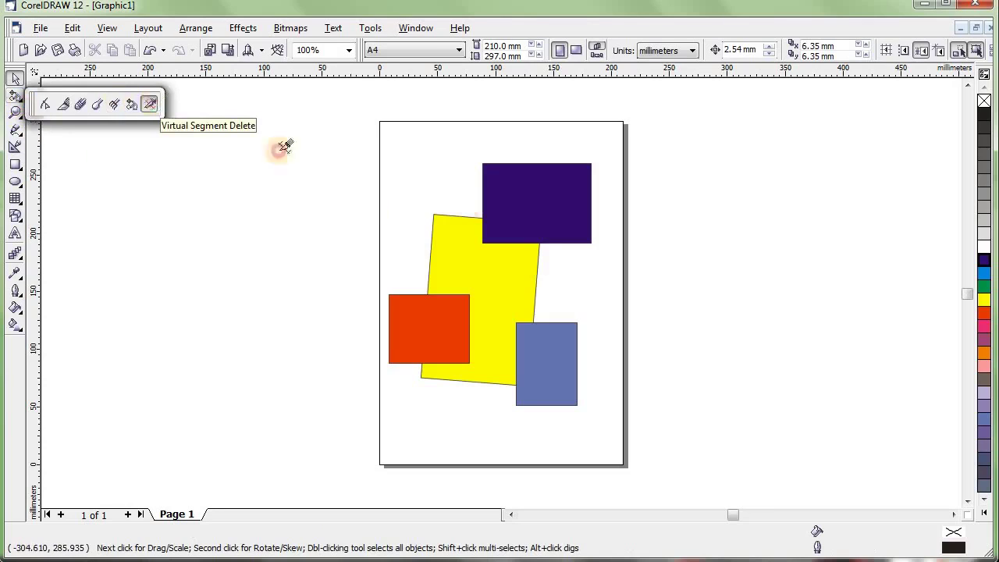
left_click(591, 159)
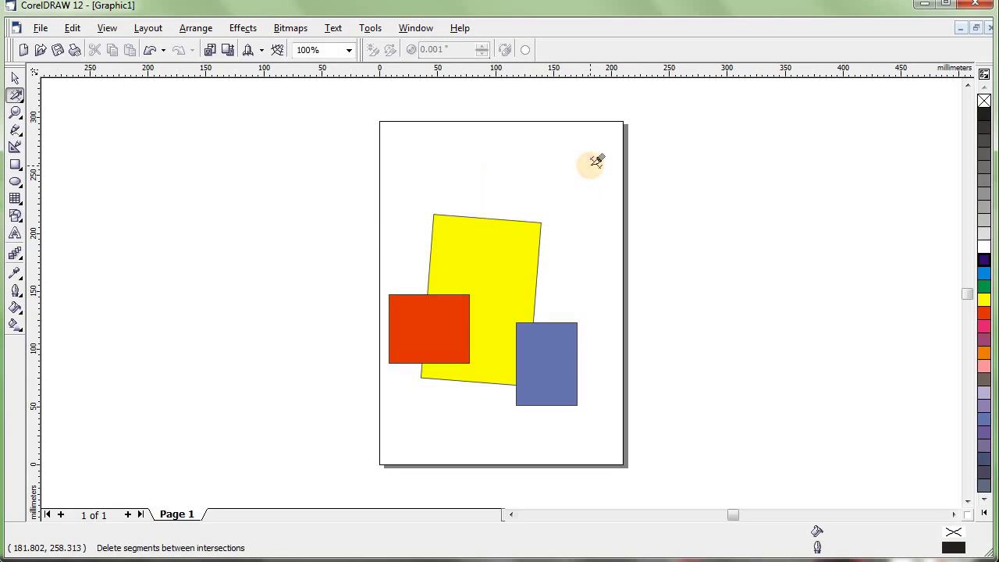
left_click(550, 347)
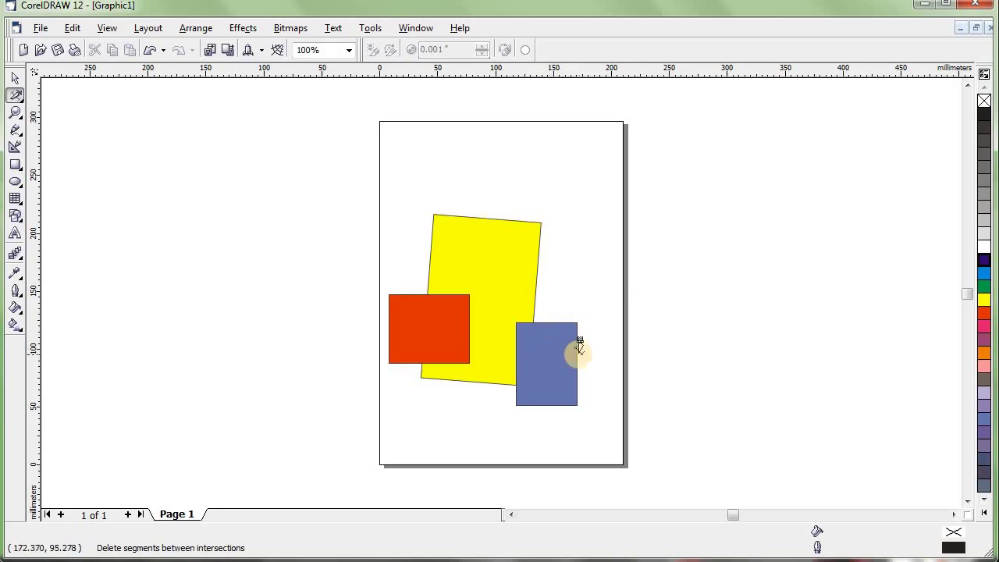
left_click(577, 316)
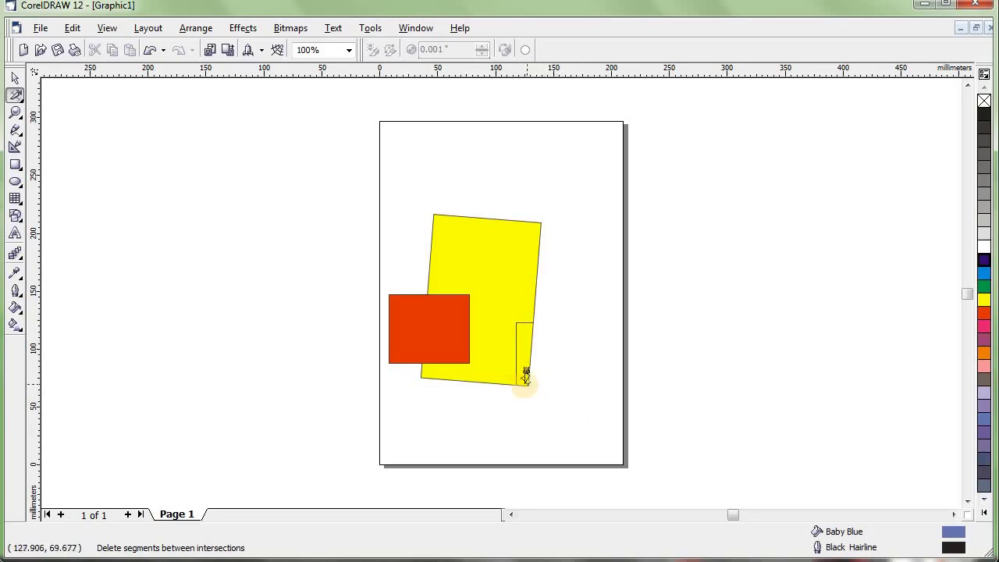
left_click(517, 320)
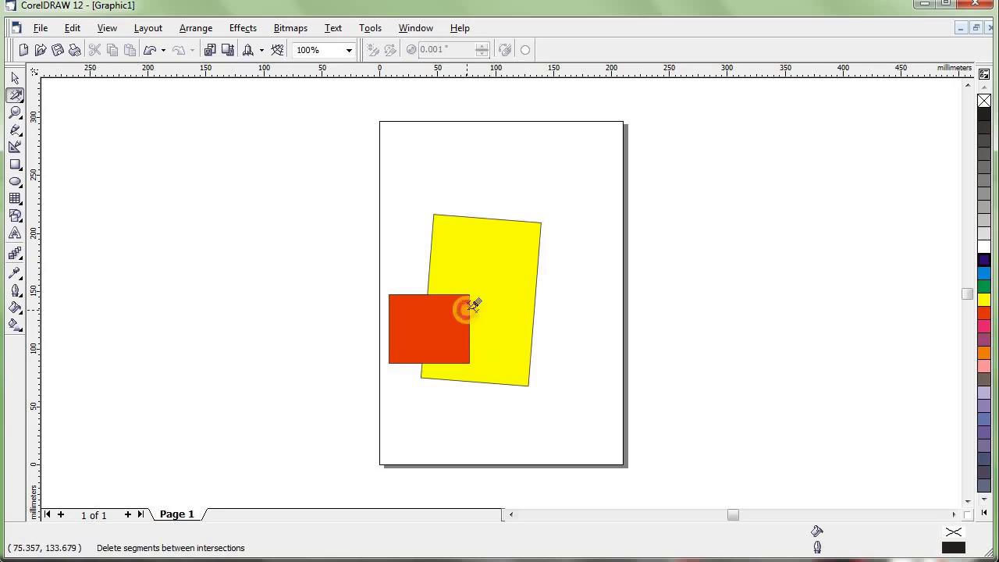
Delete the red rectangle's segments inside and outside the yellow shape with Virtual Segment Delete
left_click_drag(465, 309, 452, 293)
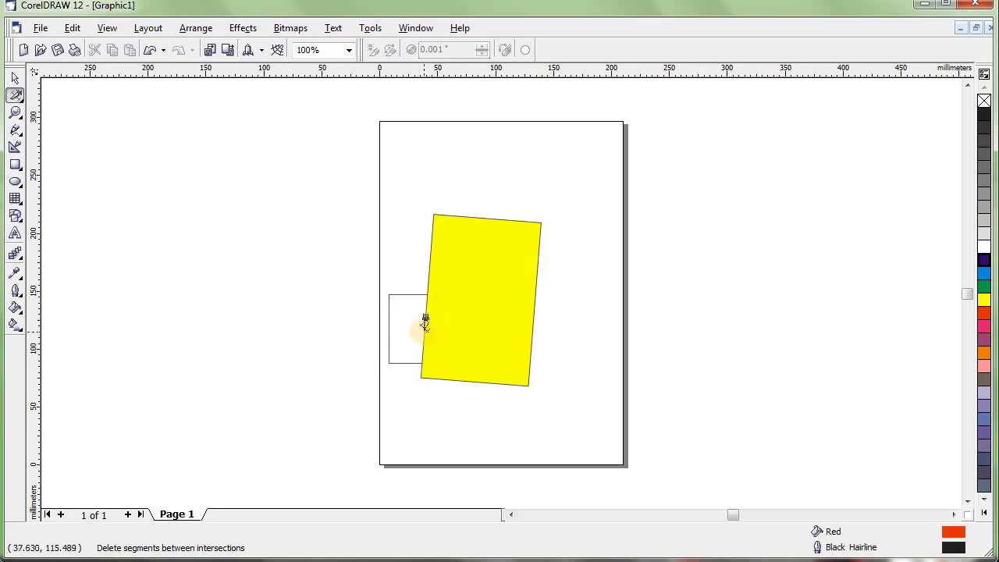
left_click_drag(392, 294, 402, 292)
left_click(396, 293)
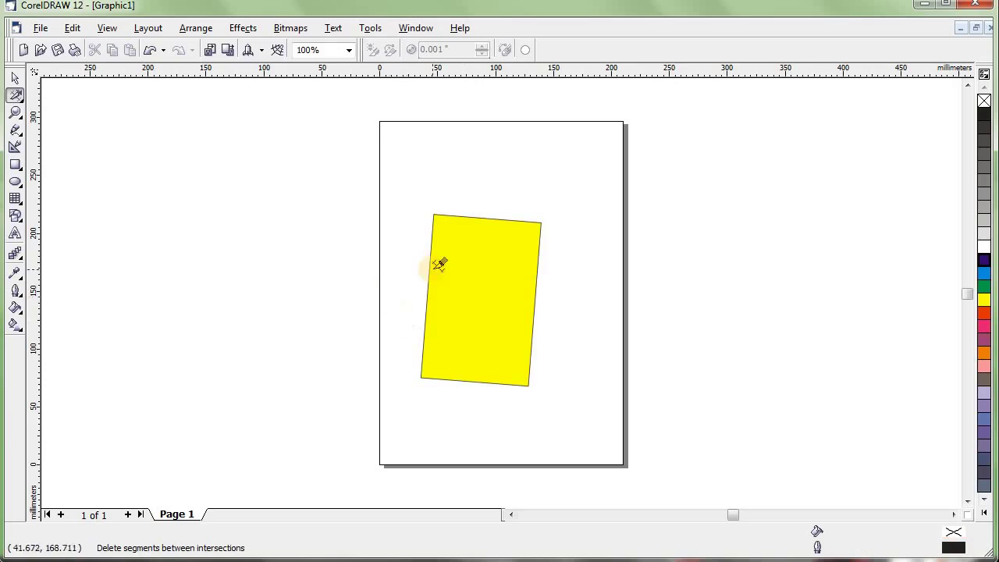
left_click(15, 79)
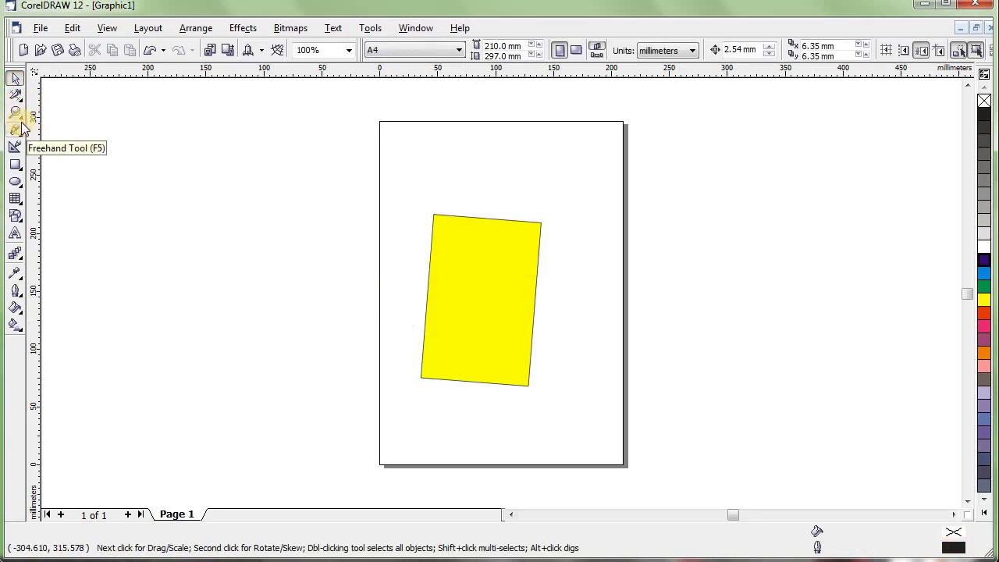
Magnify the upper part of the yellow rectangle with the Zoom tool, and try zooming out and in around it
left_click(20, 115)
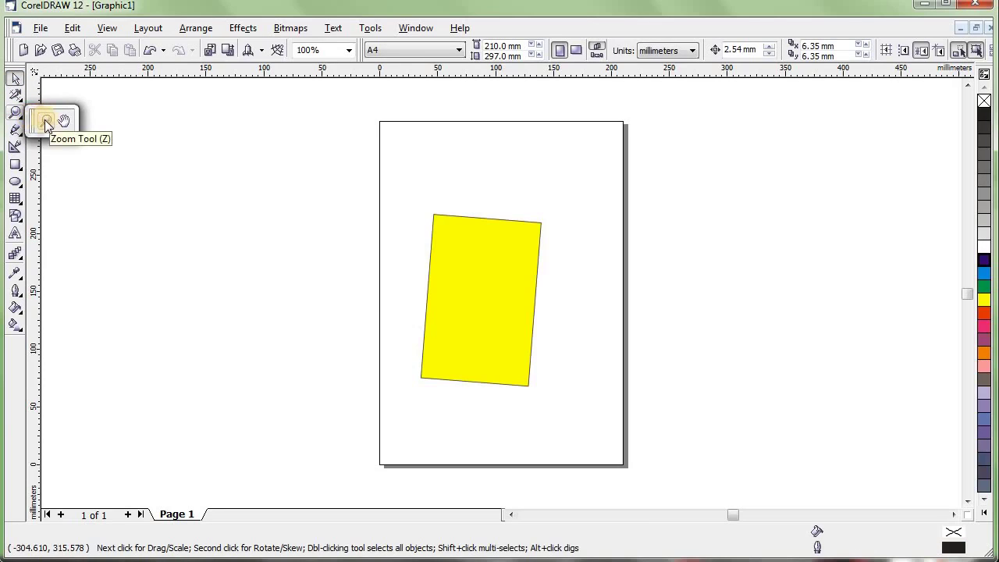
left_click(46, 122)
left_click_drag(331, 210, 569, 261)
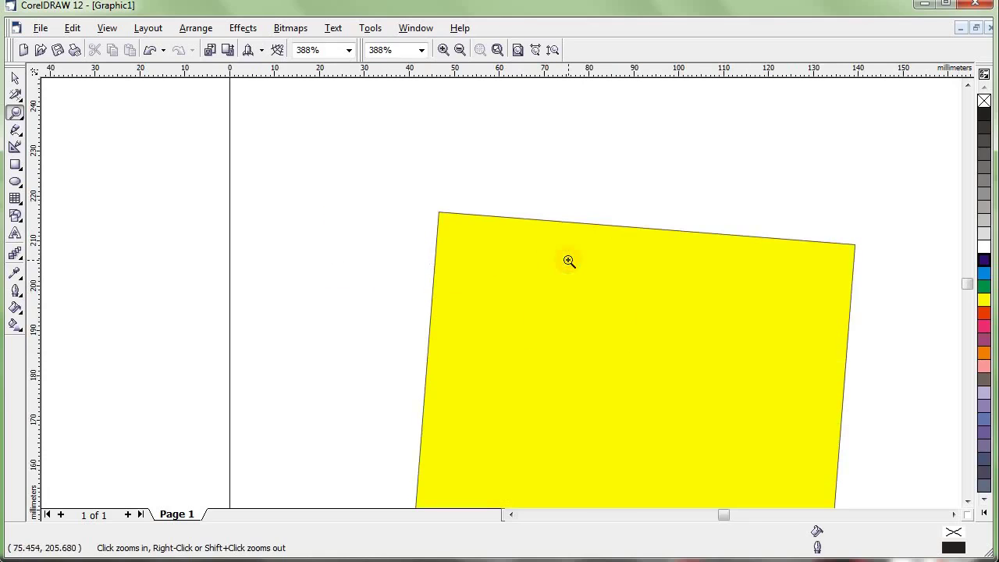
right_click(453, 268)
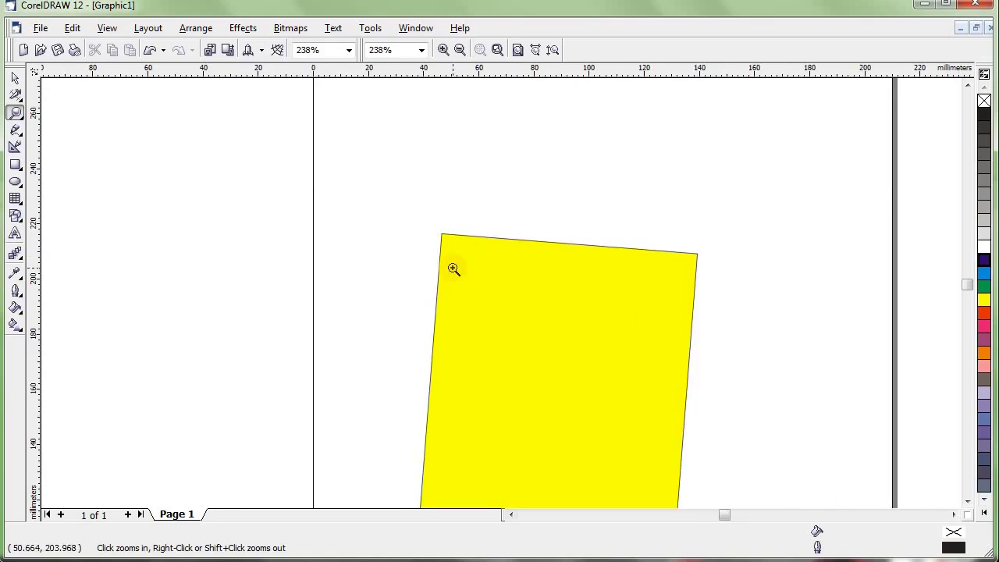
right_click(454, 268)
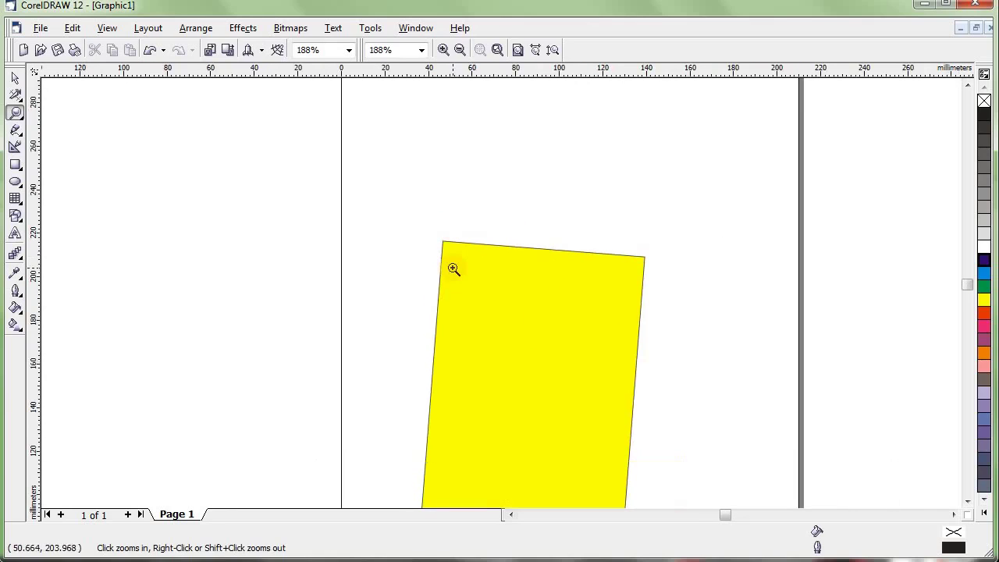
left_click(422, 322)
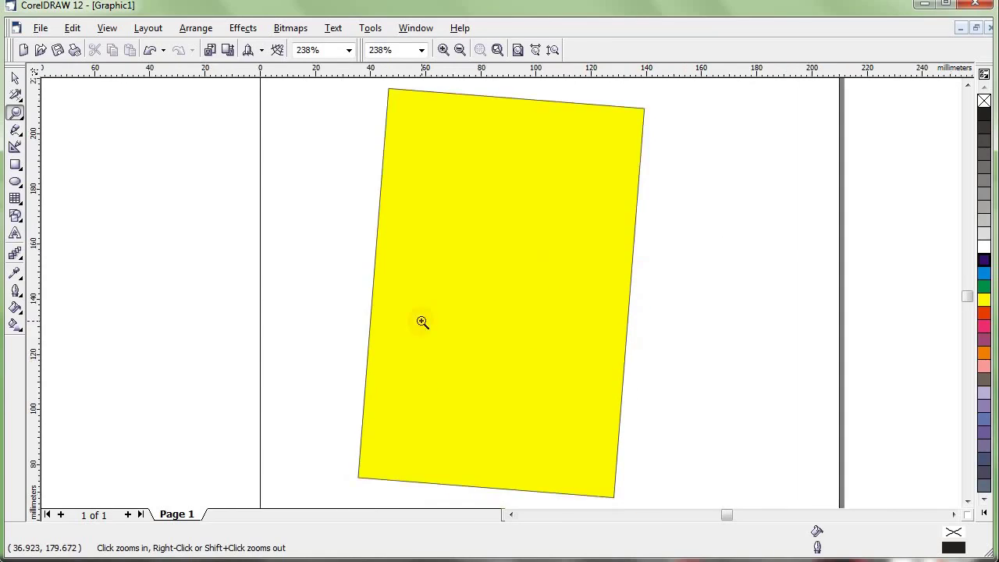
right_click(47, 143)
left_click(49, 143)
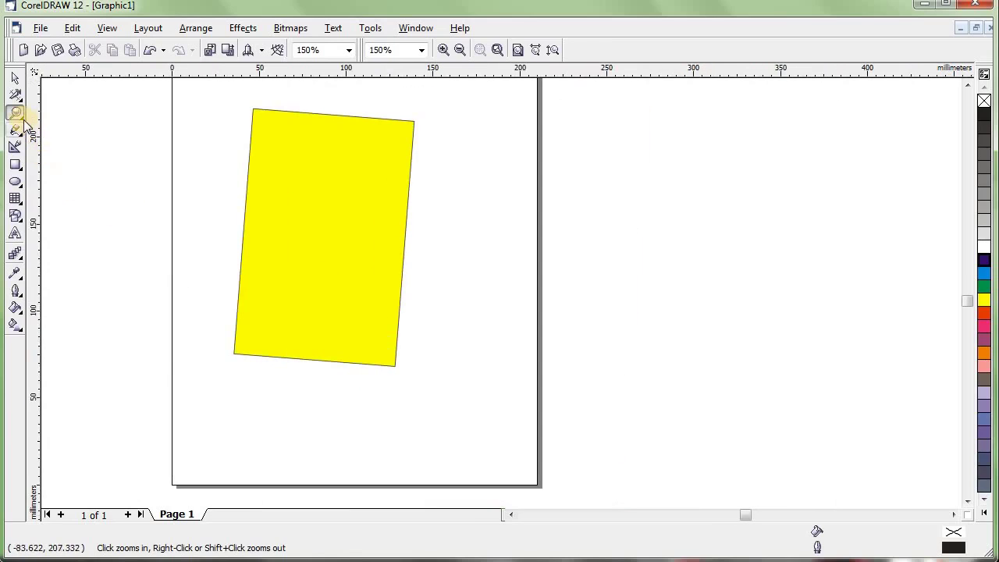
Pan the page around the workspace with the Hand tool, and shift the view horizontally before returning to the Pick tool
left_click(19, 115)
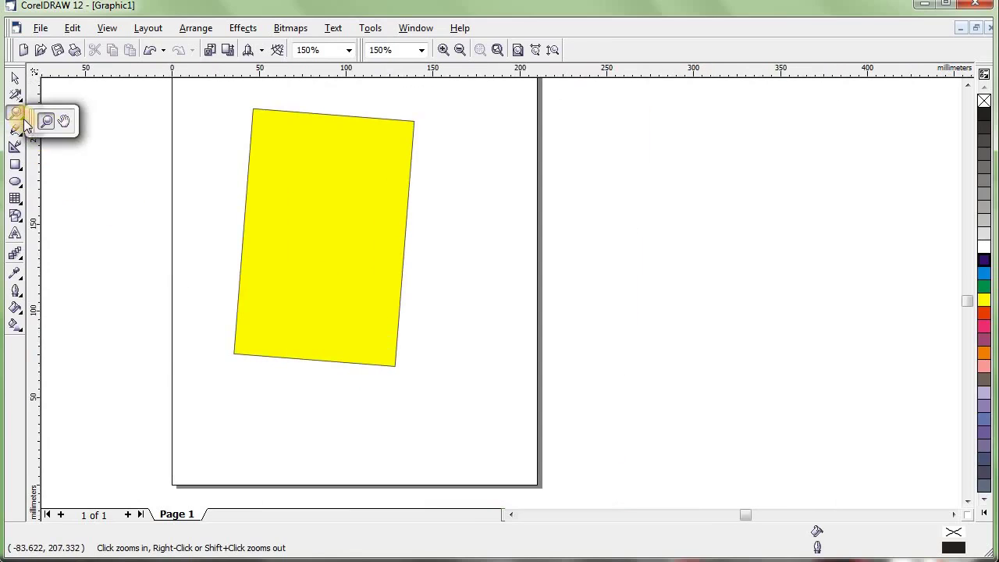
left_click(66, 123)
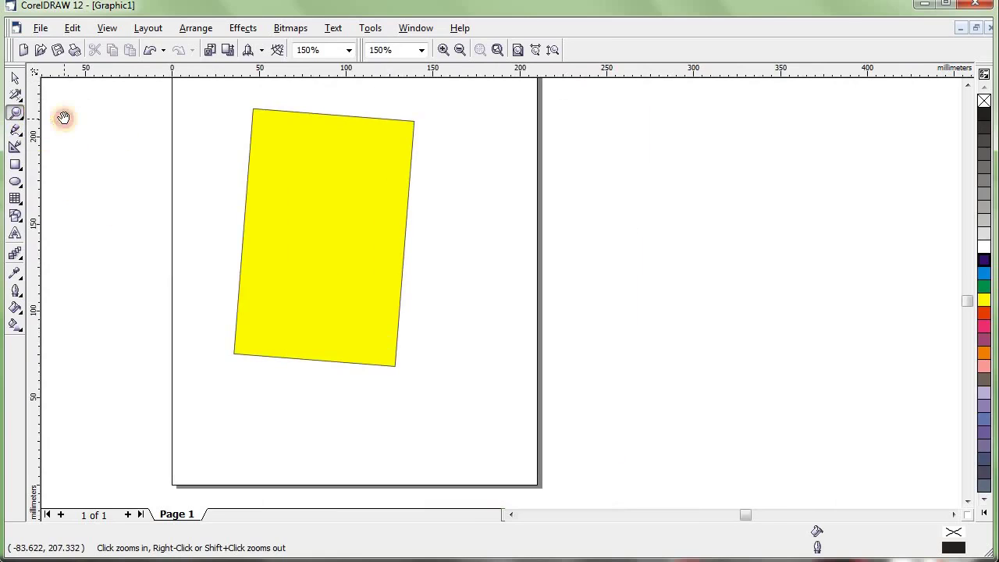
left_click_drag(254, 284, 375, 321)
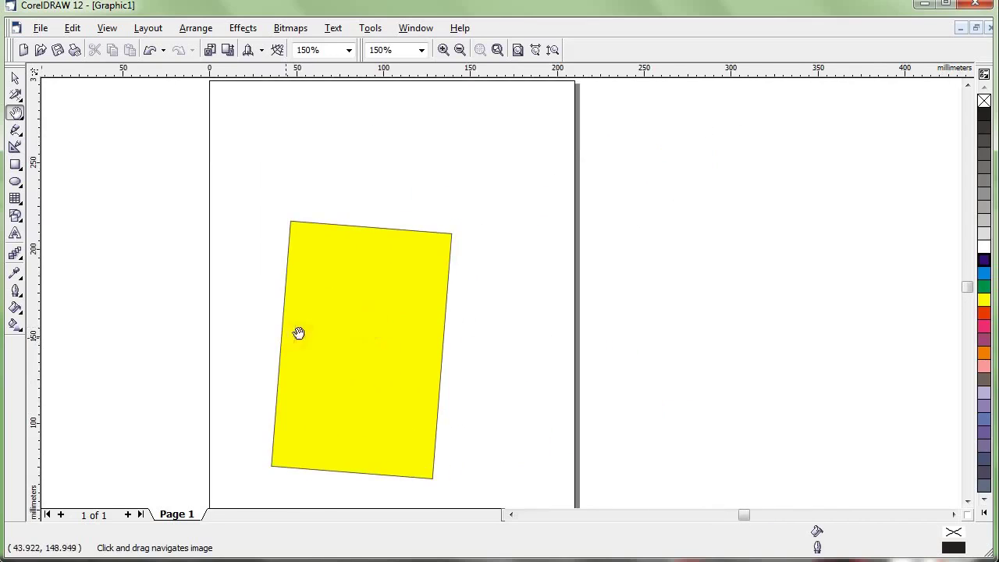
left_click_drag(296, 332, 466, 263)
left_click_drag(586, 247, 410, 263)
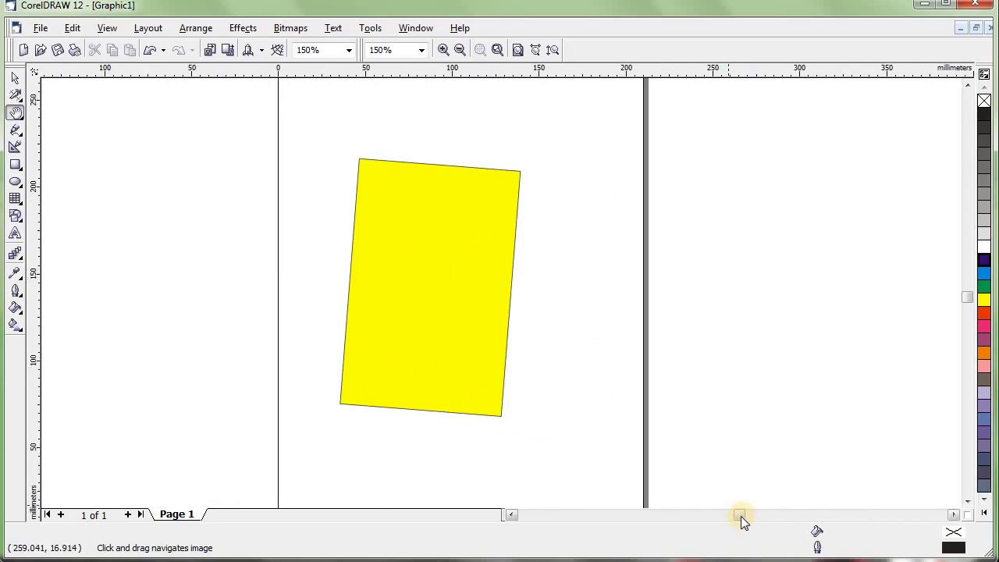
mouse_move(741, 515)
left_mouse_down()
mouse_move(785, 517)
mouse_move(747, 518)
left_mouse_up()
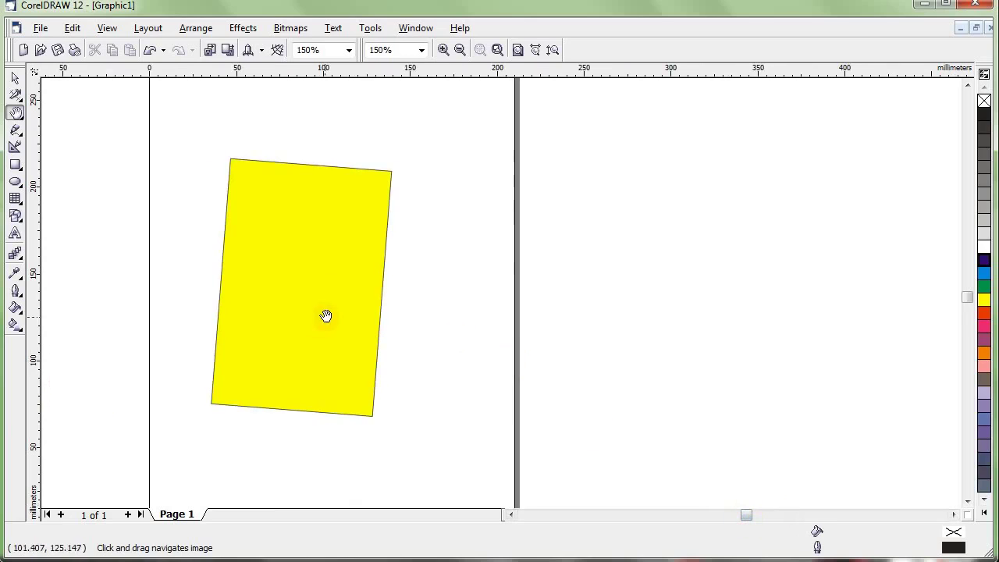
left_click(16, 81)
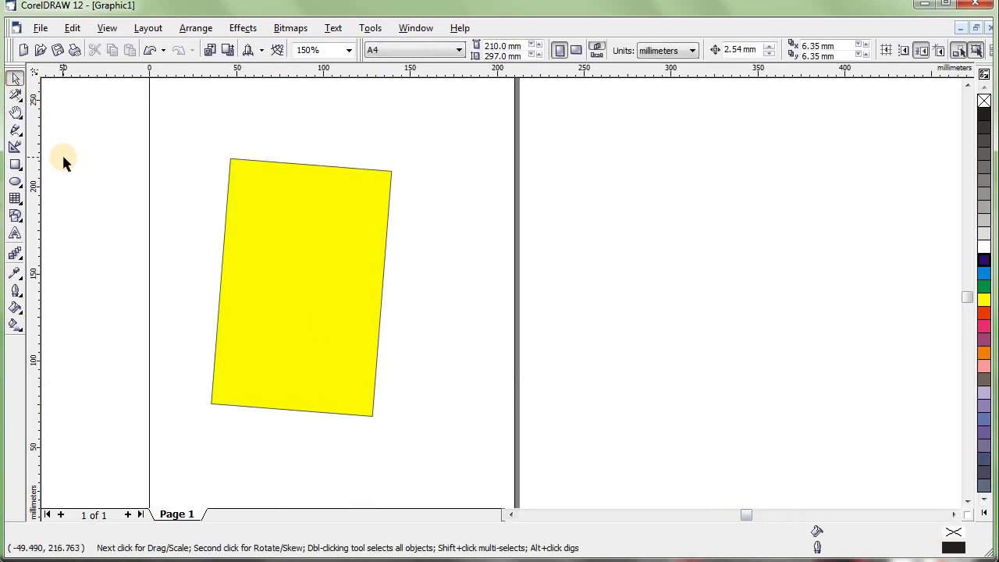
With the Freehand tool, draw a sloping straight line about 151 mm wide above the yellow rectangle and a wavy curve about 108 mm tall beside it
left_click(22, 139)
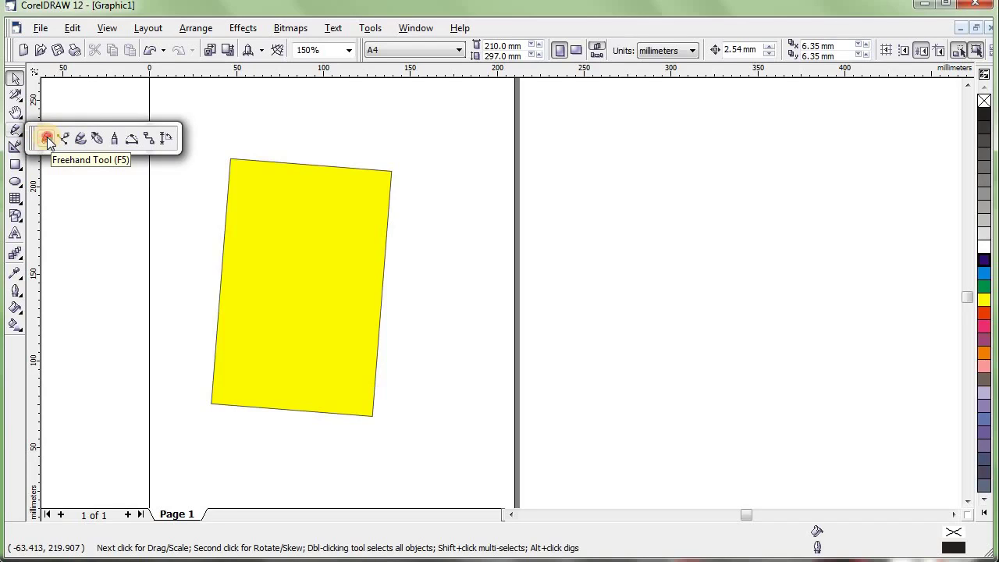
left_click(47, 138)
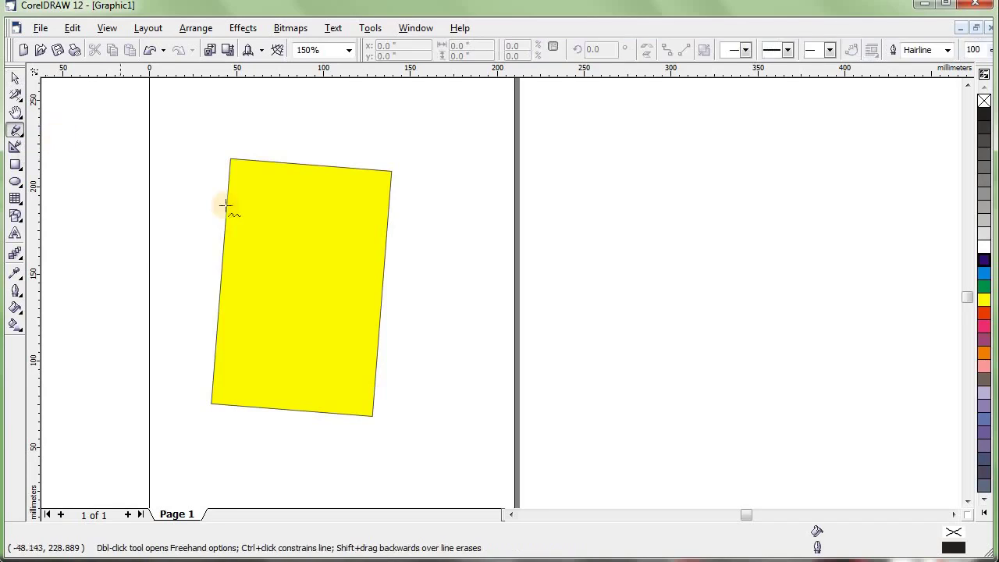
left_click(207, 125)
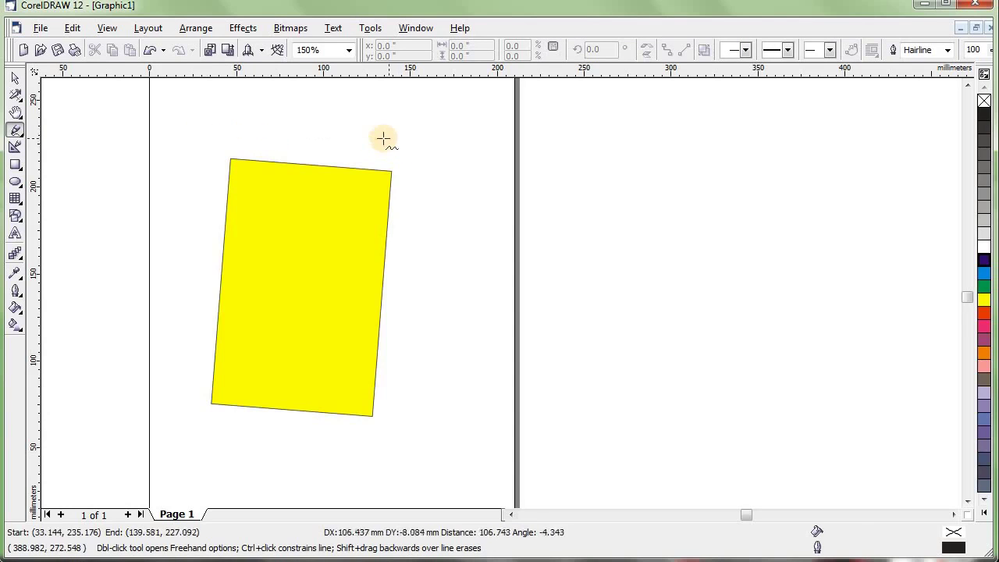
scroll(463, 158, "up", 1)
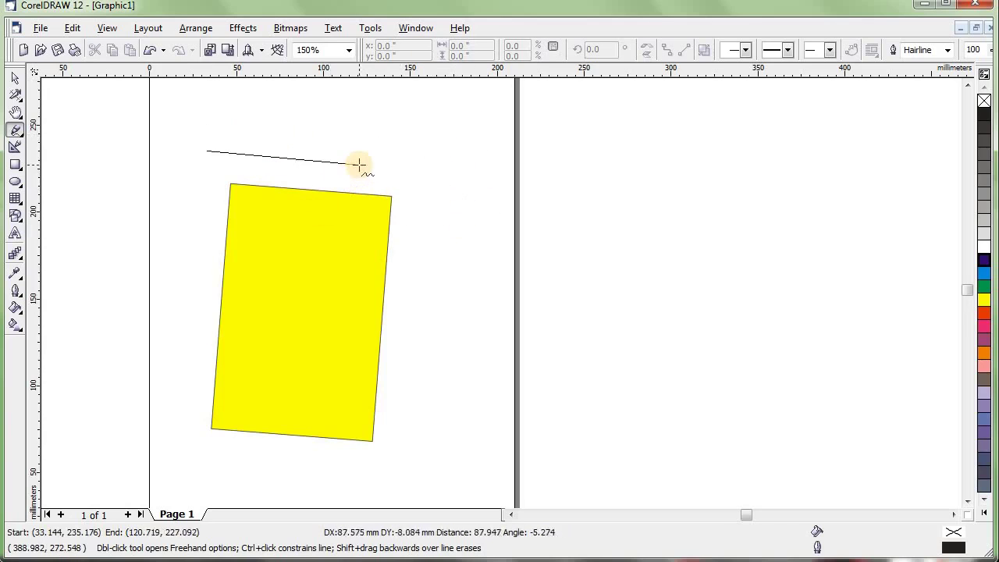
left_click(469, 195)
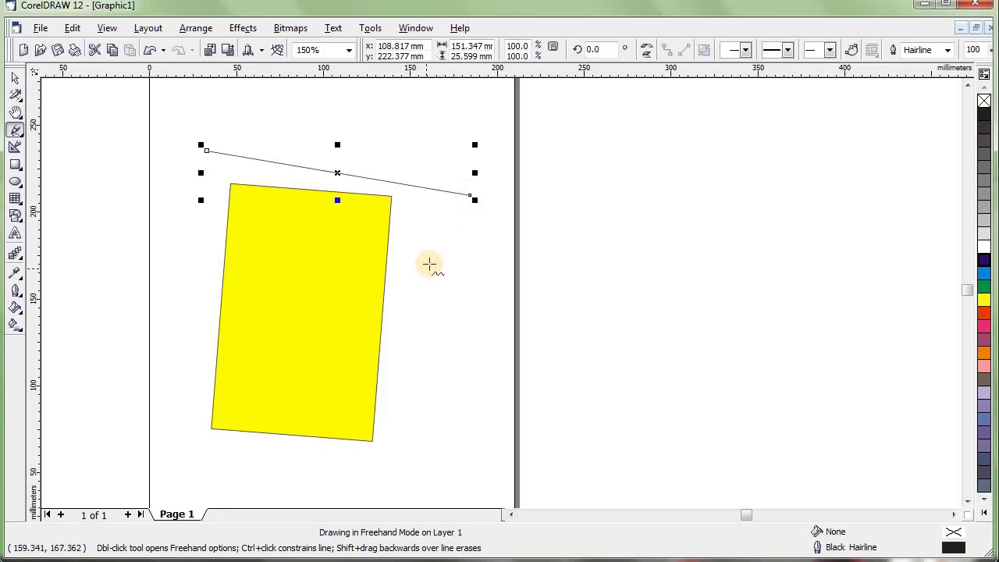
mouse_move(433, 260)
left_mouse_down()
mouse_move(411, 288)
mouse_move(433, 306)
mouse_move(415, 323)
mouse_move(444, 347)
mouse_move(420, 359)
mouse_move(439, 379)
mouse_move(420, 385)
mouse_move(432, 398)
mouse_move(429, 413)
mouse_move(396, 405)
mouse_move(420, 421)
mouse_move(416, 431)
mouse_move(388, 429)
mouse_move(410, 440)
mouse_move(384, 448)
left_mouse_up()
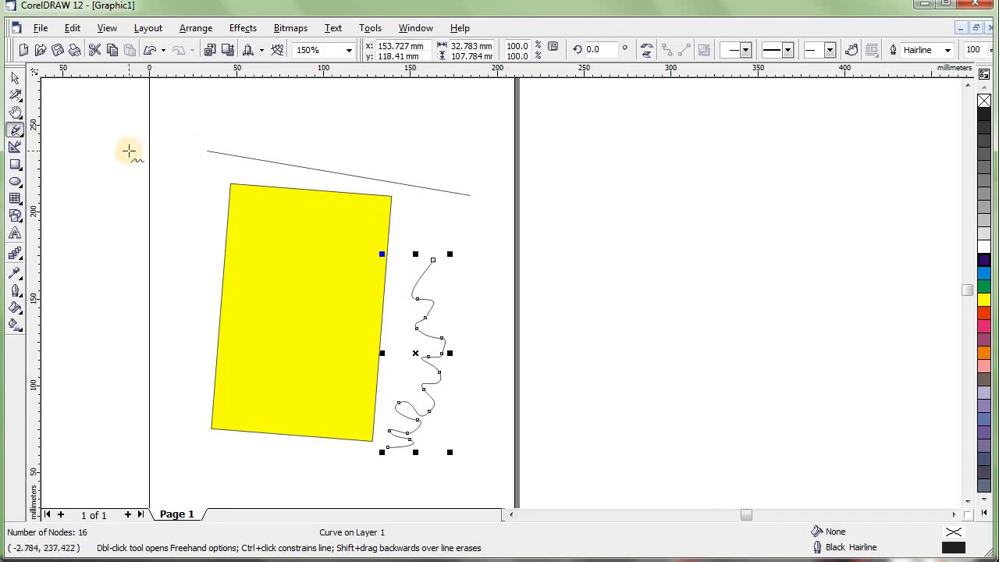
Start a Bezier curve near the page's upper edge with a horizontal line about 146 mm long and a straight segment slanting back up-left from its right end
left_click(23, 138)
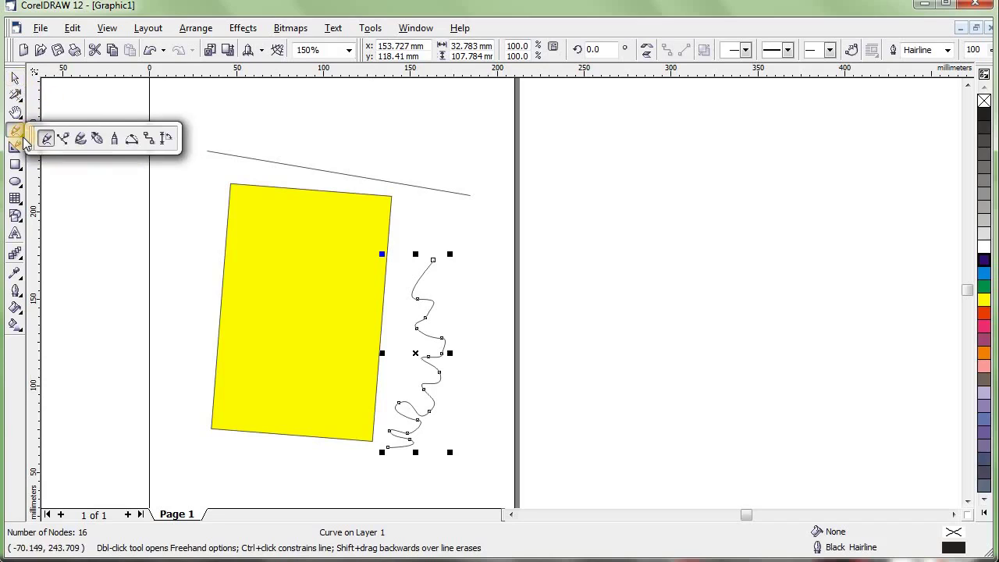
left_click(65, 140)
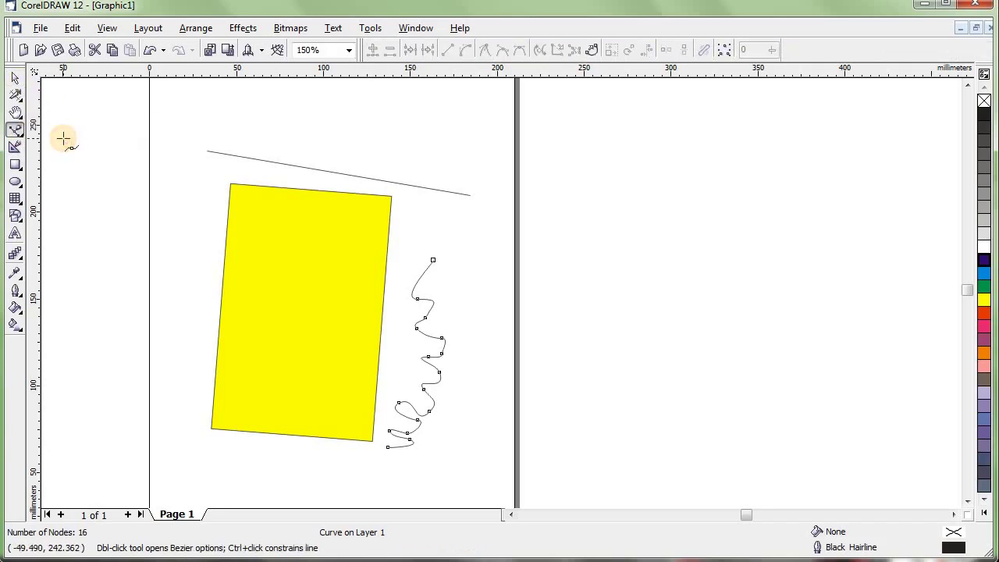
scroll(304, 185, "down", 1)
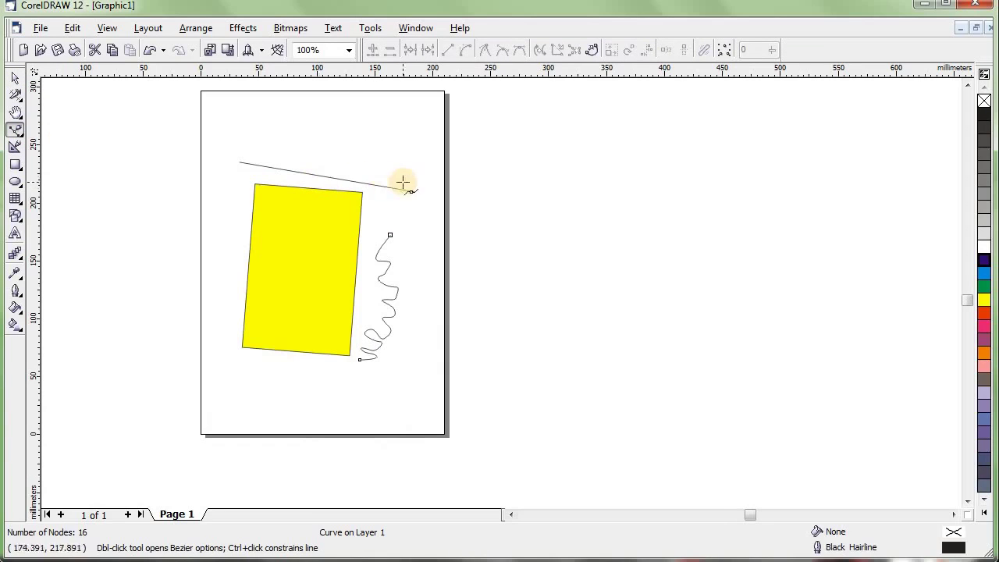
scroll(223, 83, "up", 1)
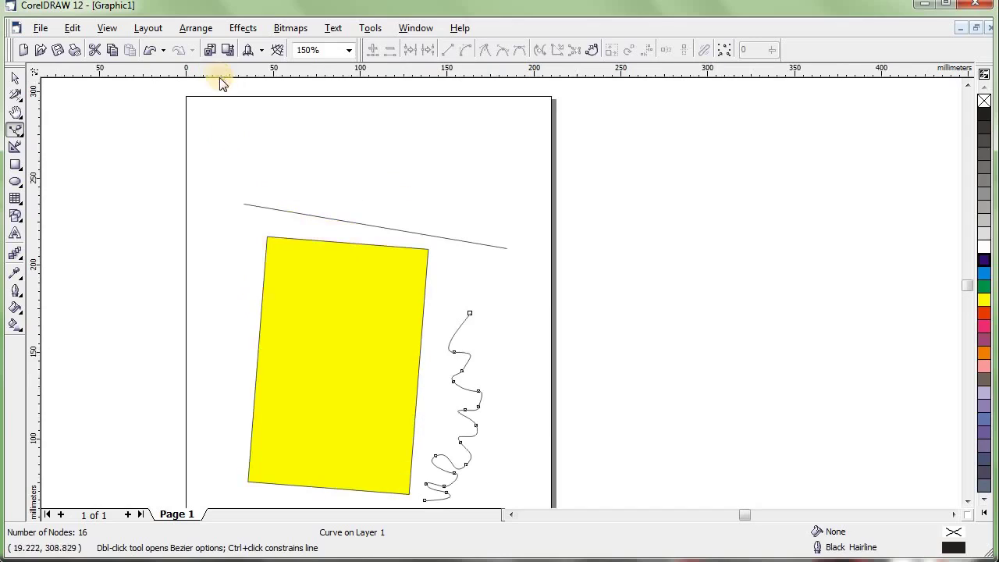
left_click(219, 161)
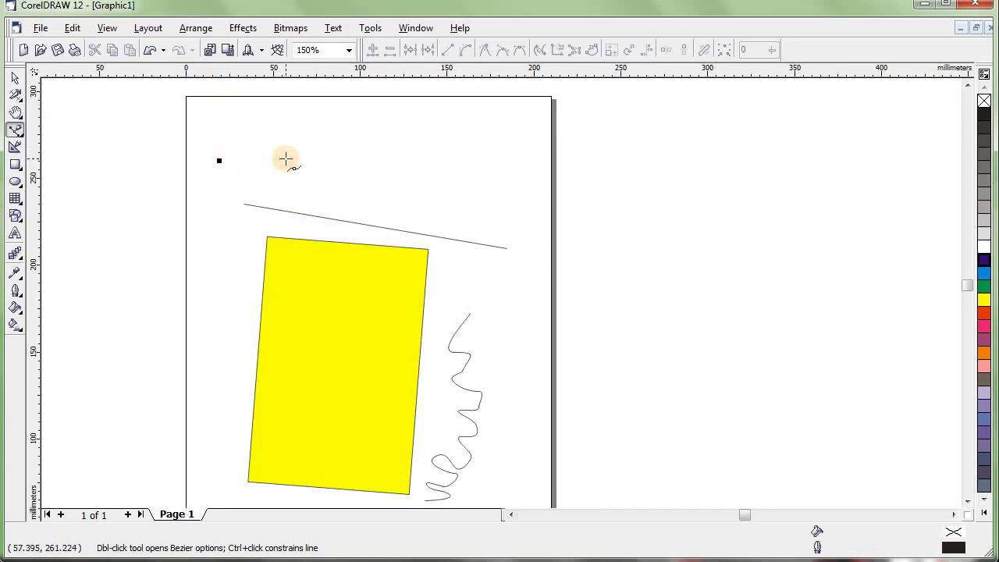
left_click(473, 160)
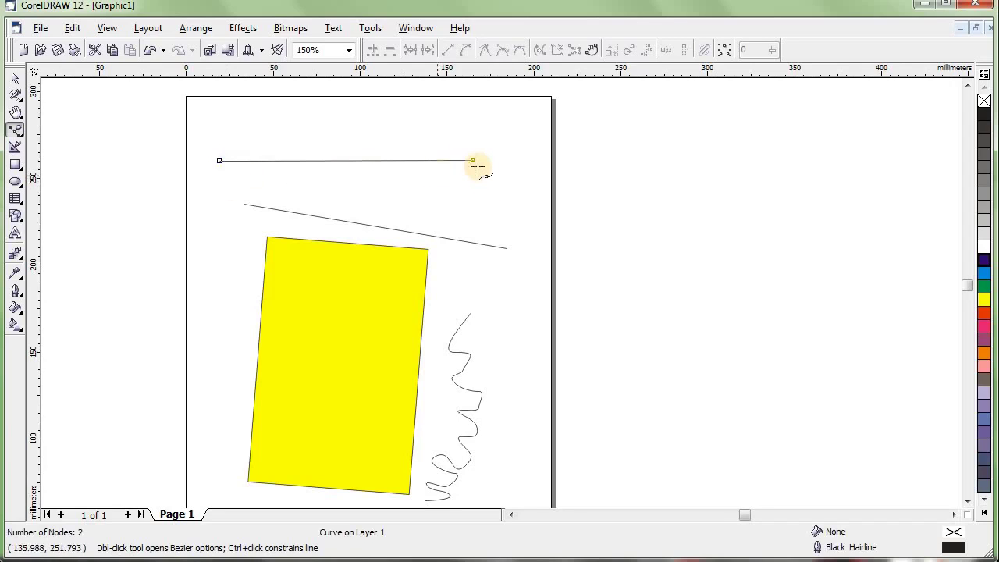
left_click(474, 160)
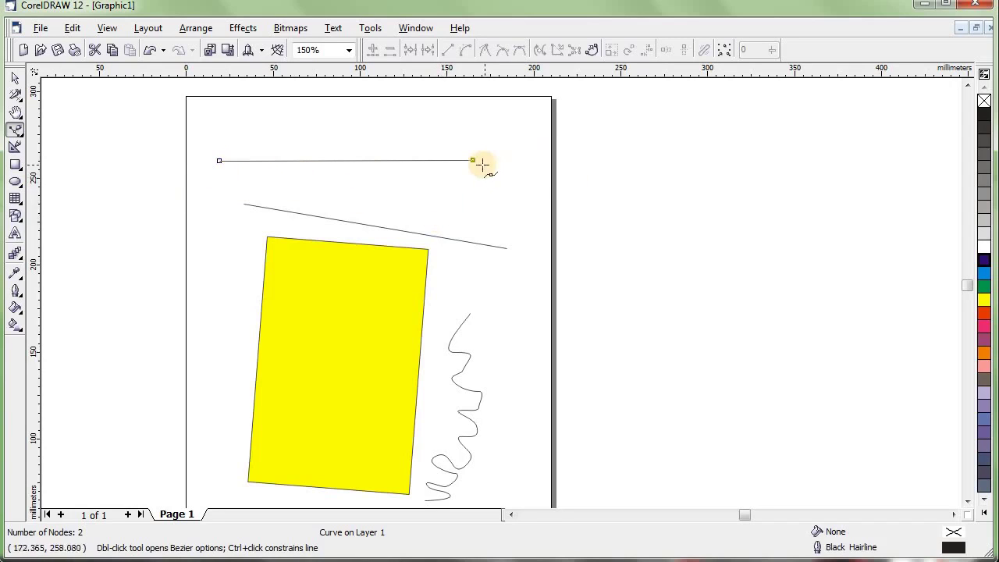
left_click(345, 117)
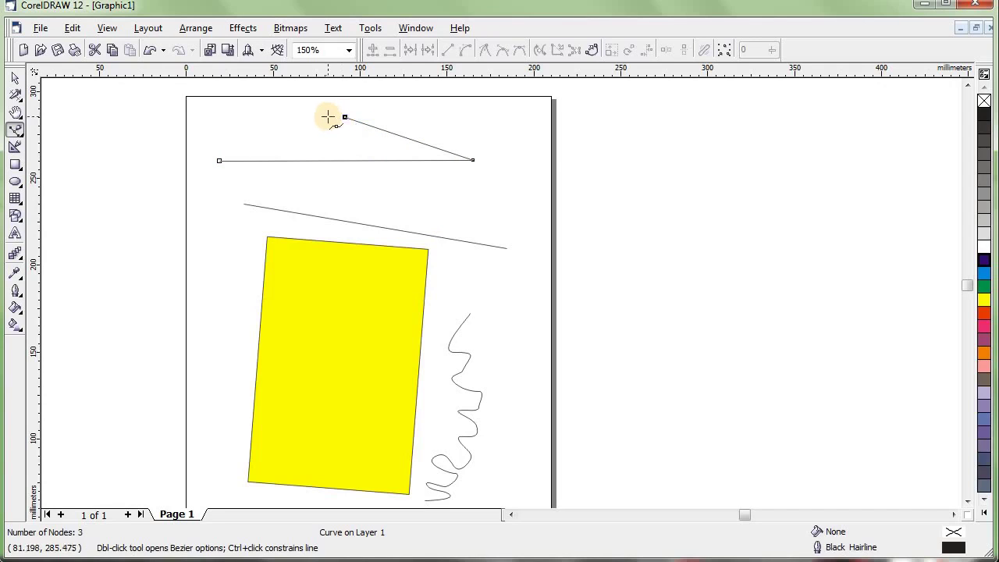
Extend the Bezier curve with two smooth nodes, one to the upper left and one to the upper right, giving an overall size of about 149 by 34 mm
scroll(344, 107, "up", 2)
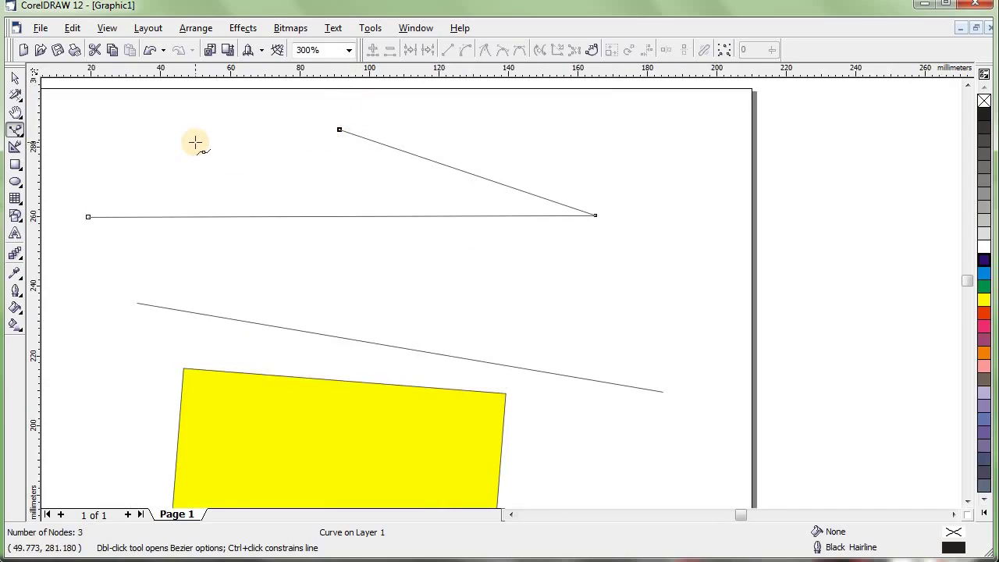
left_click_drag(195, 142, 160, 230)
scroll(188, 273, "down", 1)
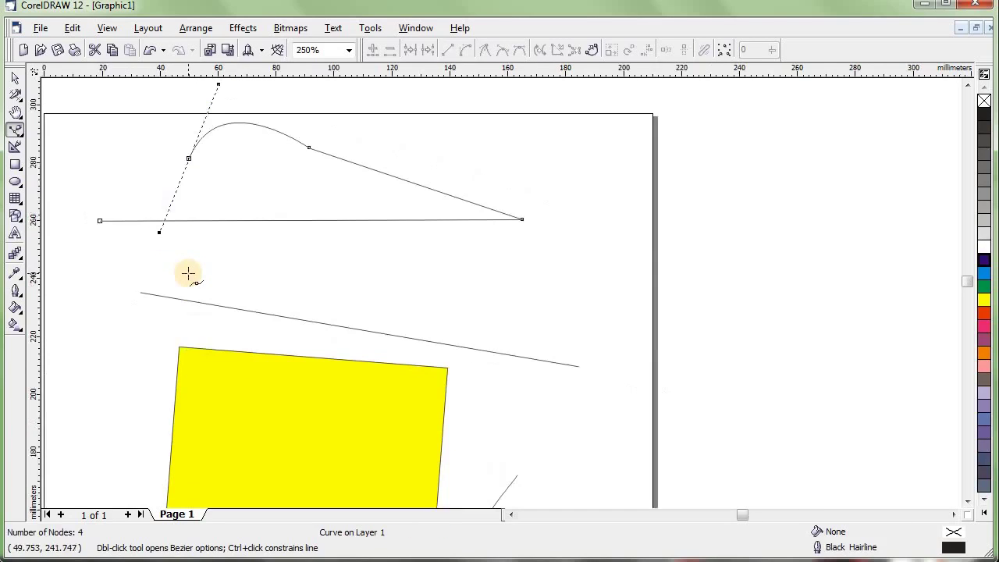
scroll(127, 165, "down", 1)
scroll(127, 163, "up", 3)
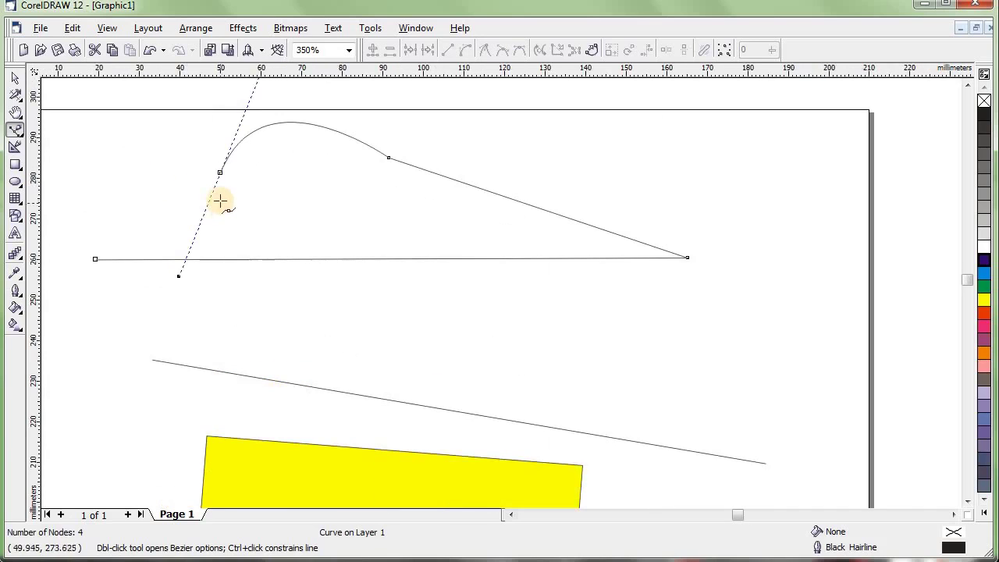
scroll(249, 216, "down", 1)
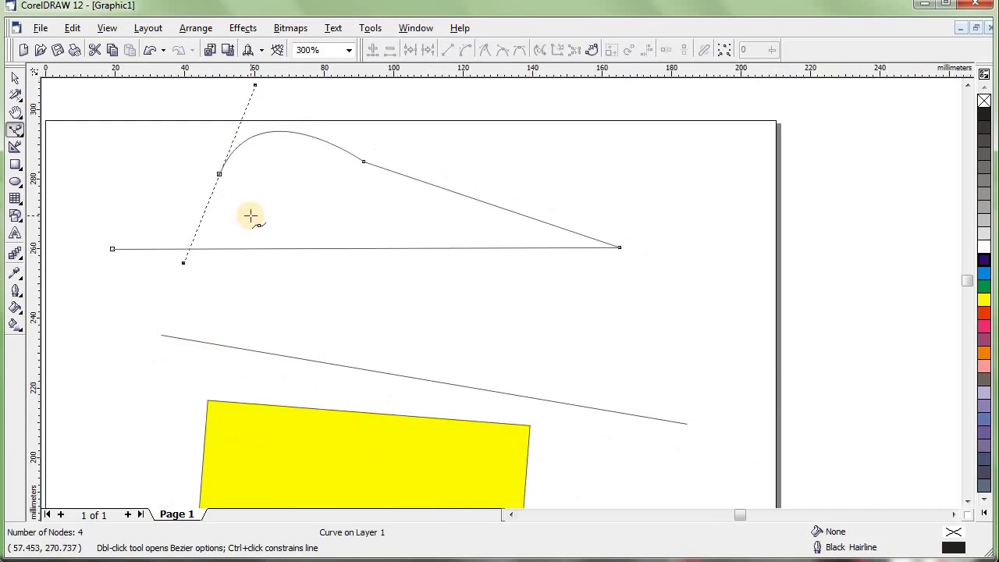
scroll(256, 217, "down", 2)
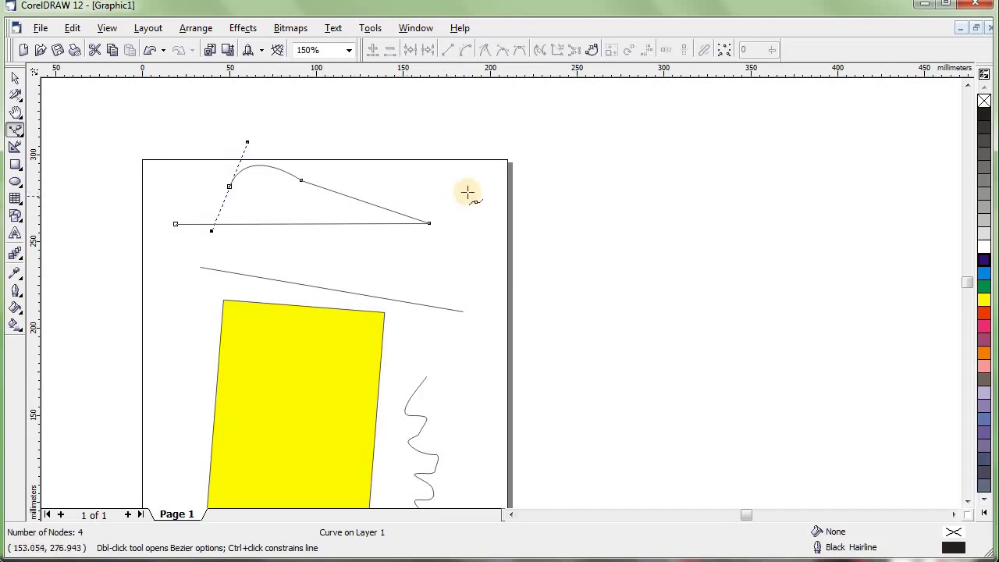
left_click_drag(435, 190, 448, 234)
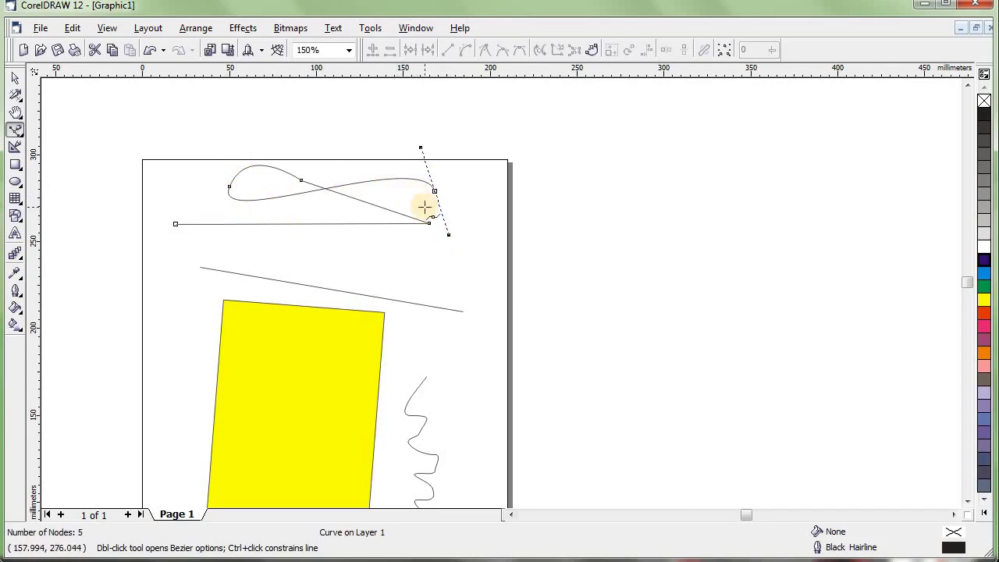
scroll(424, 160, "up", 1)
scroll(508, 196, "down", 2)
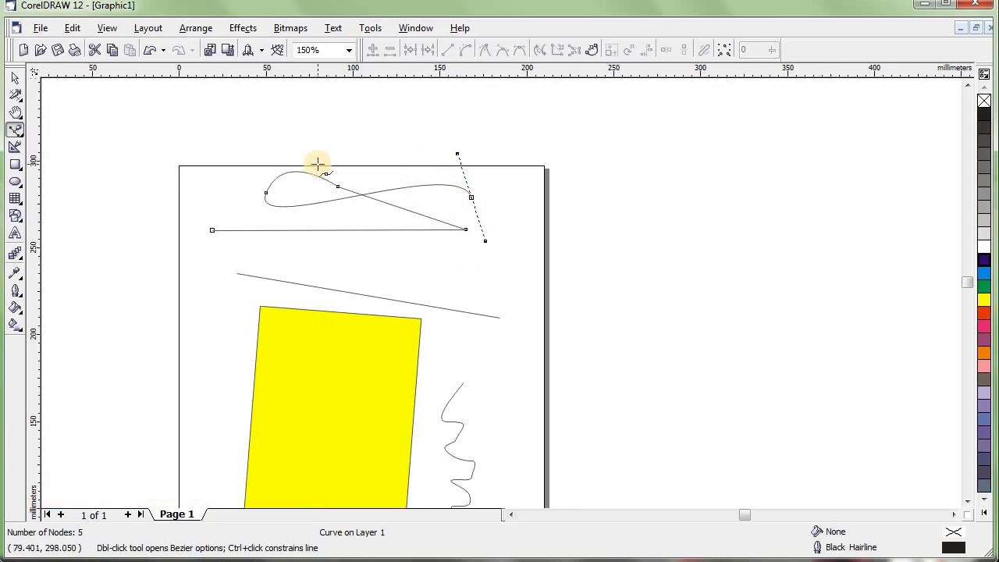
Clear the page by deleting the Bezier curve, the freehand line, the wavy curve and the yellow rectangle
left_click(14, 79)
left_click(20, 135)
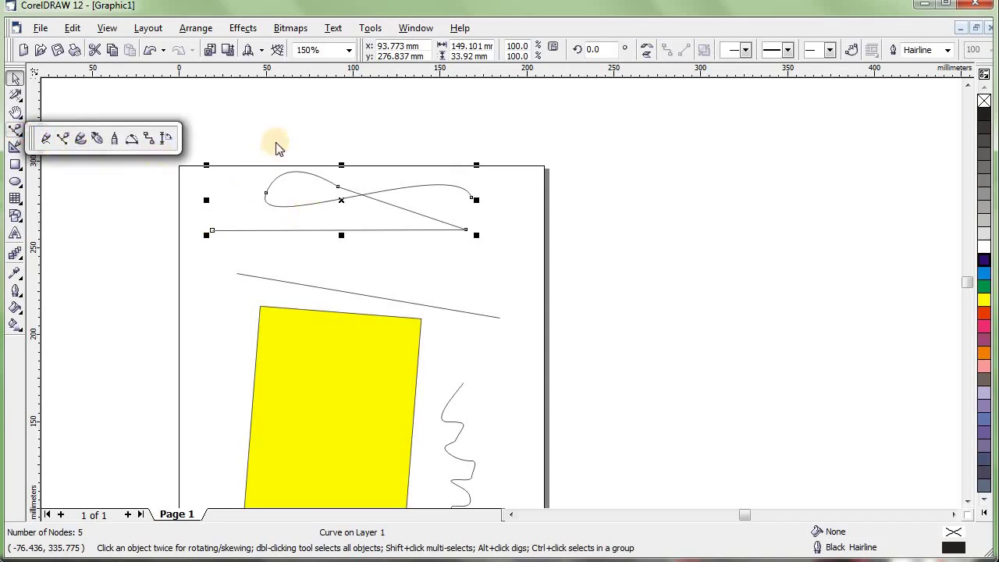
scroll(376, 156, "down", 1)
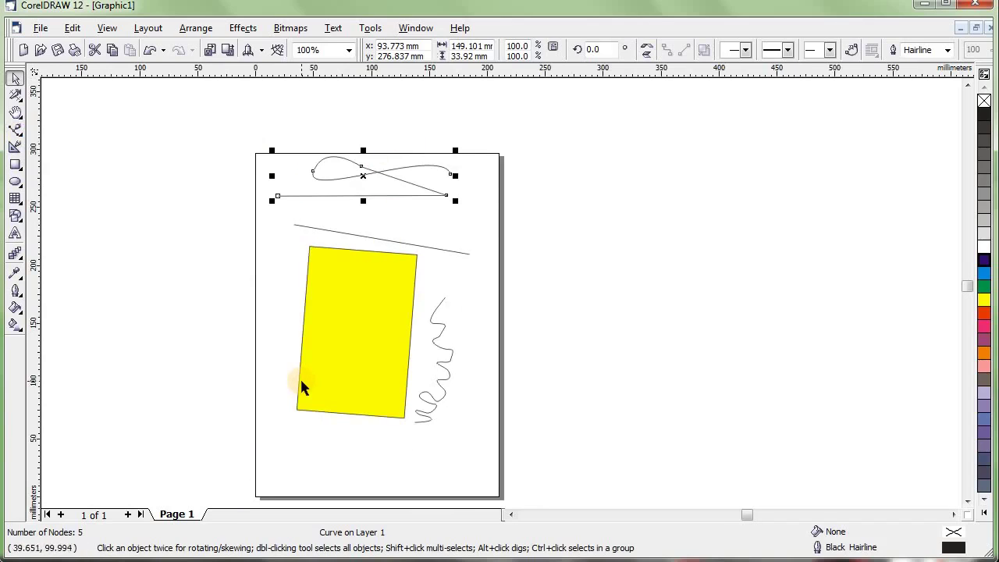
key("F10")
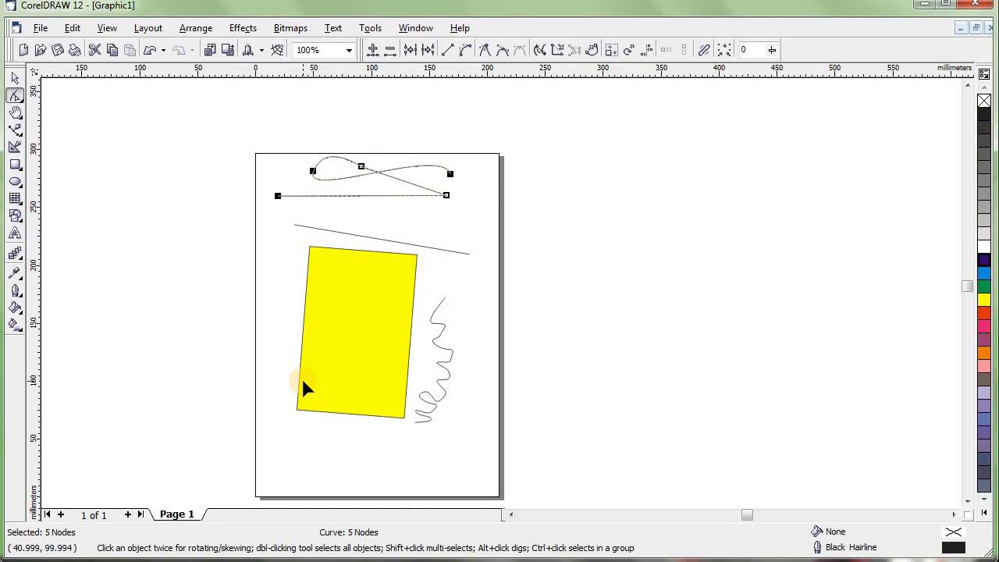
key("Delete")
key("space")
key("ctrl+a")
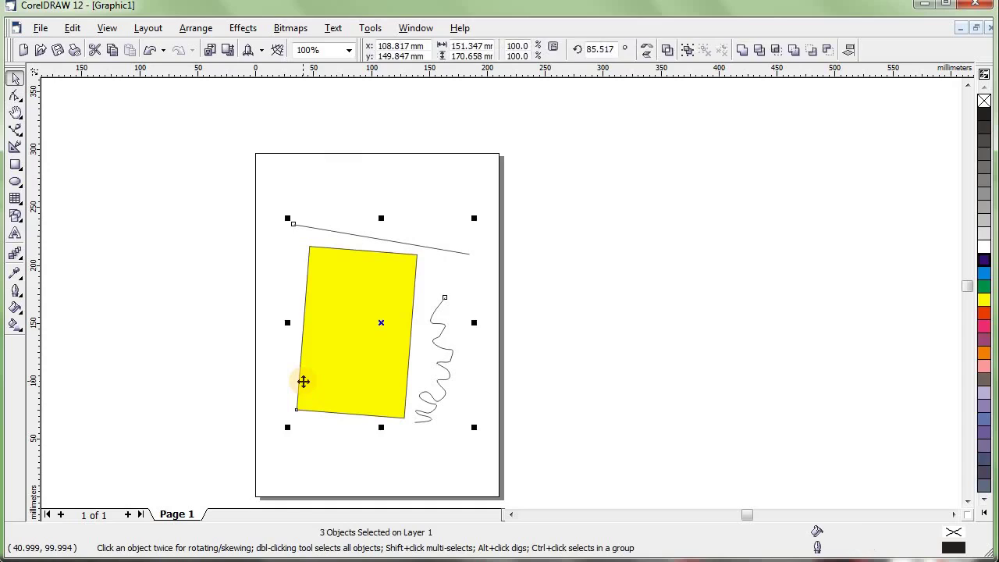
key("Delete")
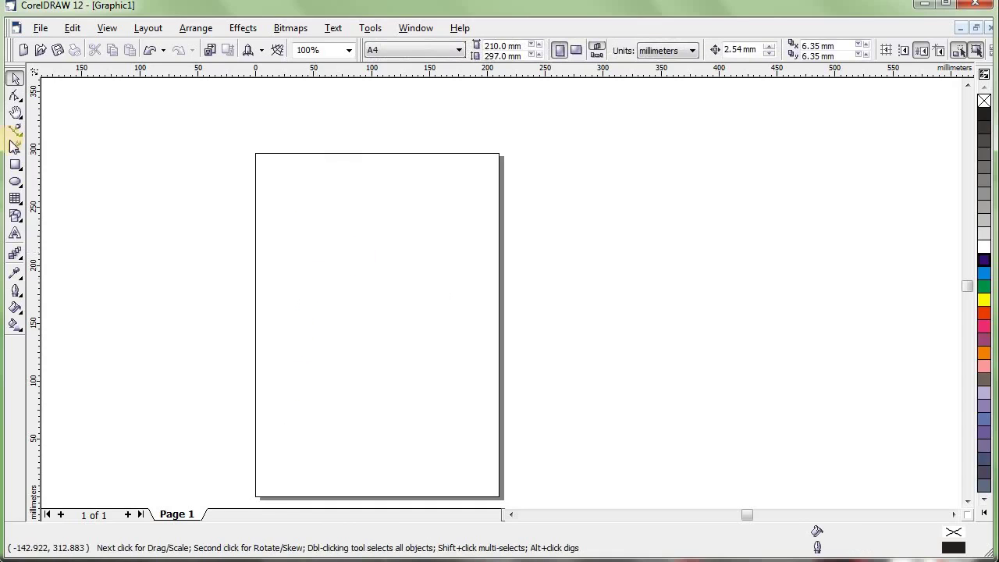
With the Artistic Media tool in Preset mode, draw a wavy 25.4 mm wide stroke with a tapering end, about 160 mm long, across the page's upper part
left_click_drag(22, 138, 76, 137)
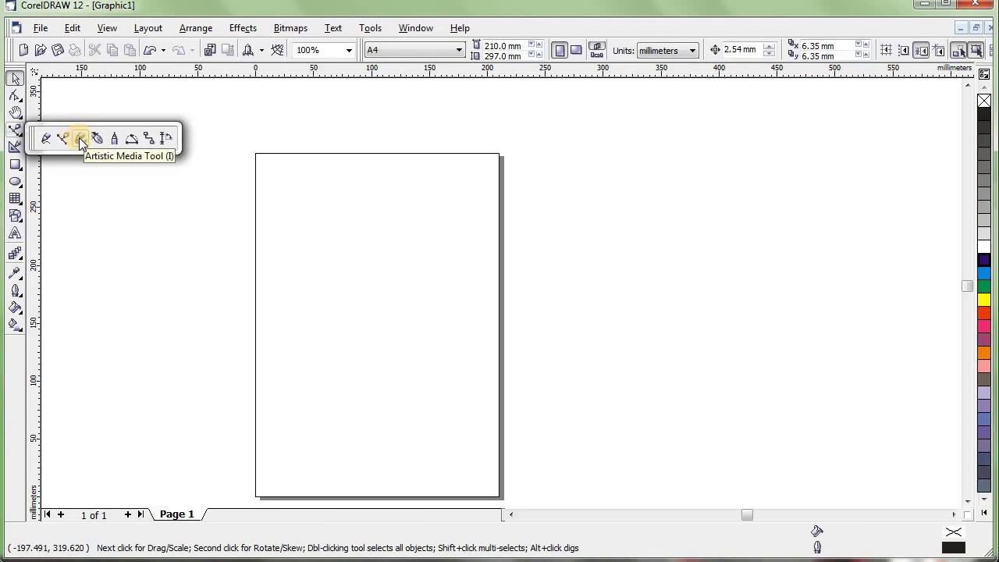
left_click(80, 139)
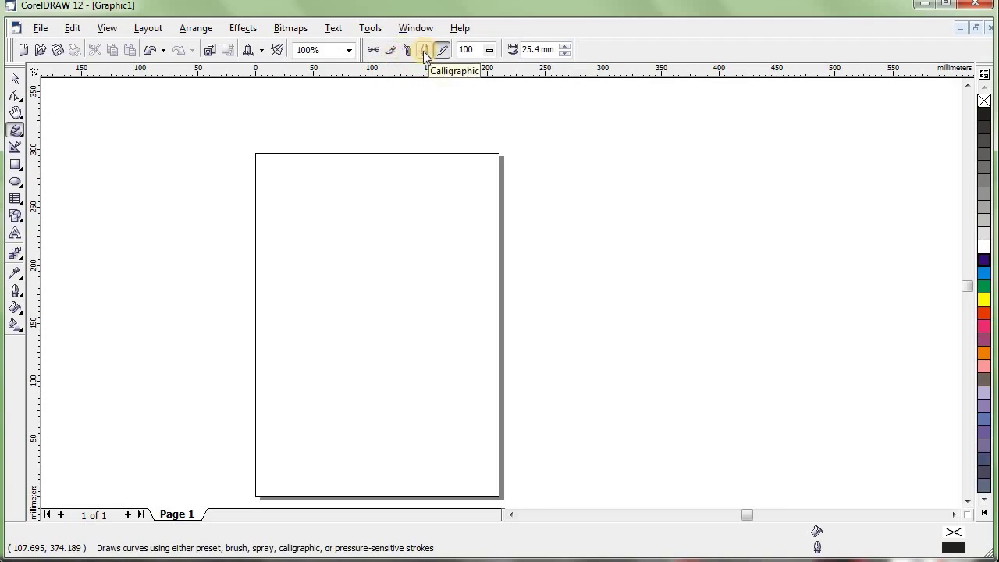
left_click(372, 51)
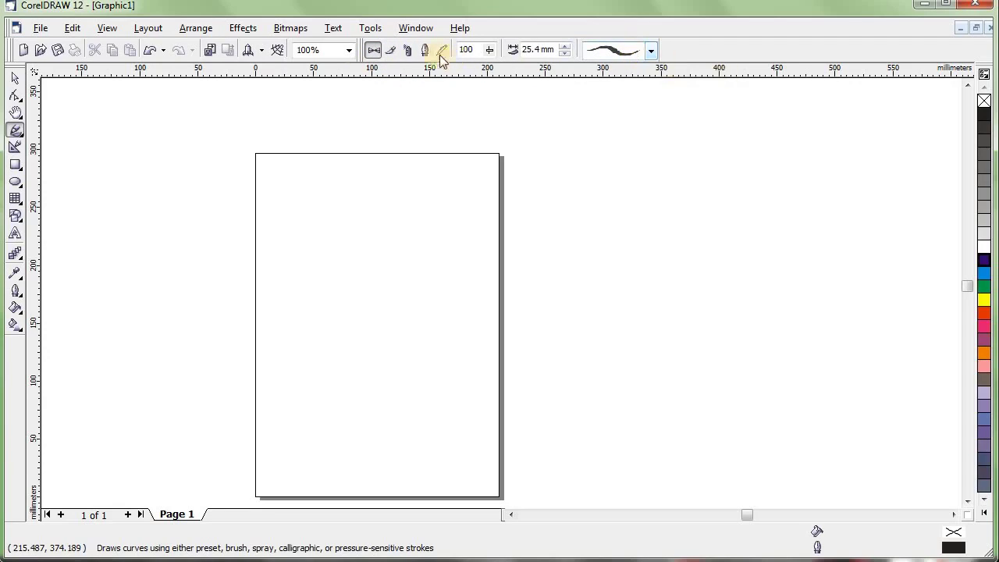
left_click(651, 53)
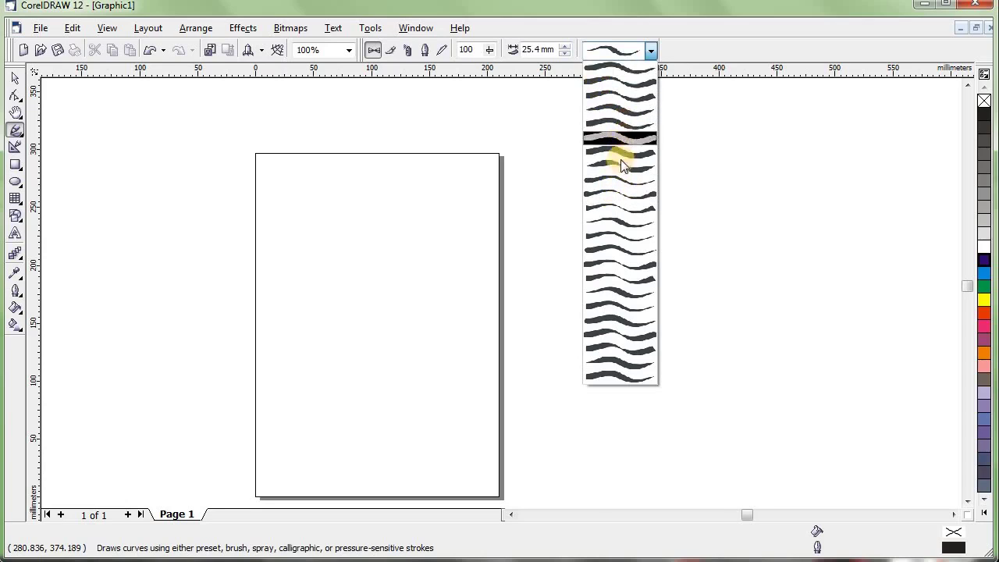
left_click(617, 178)
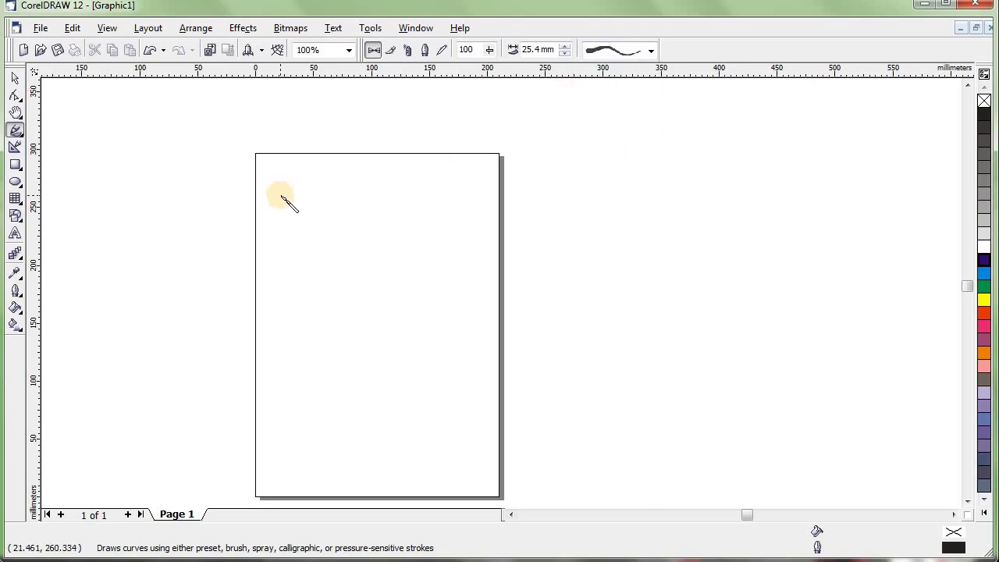
mouse_move(276, 224)
left_mouse_down()
mouse_move(325, 233)
mouse_move(368, 216)
mouse_move(452, 230)
left_mouse_up()
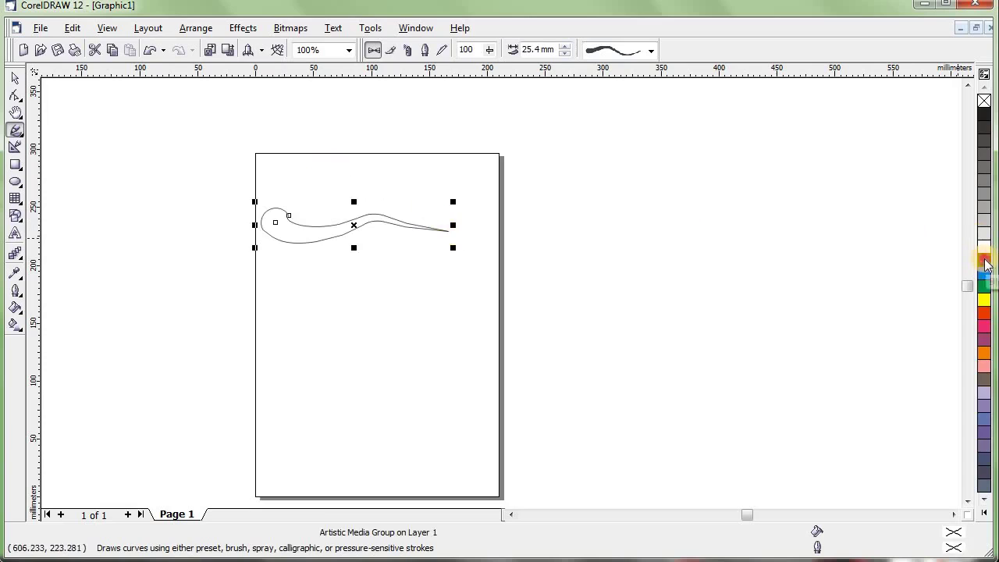
Fill the stroke with dark blue and switch it to a preset with rounded ends and a narrow middle
left_click(983, 260)
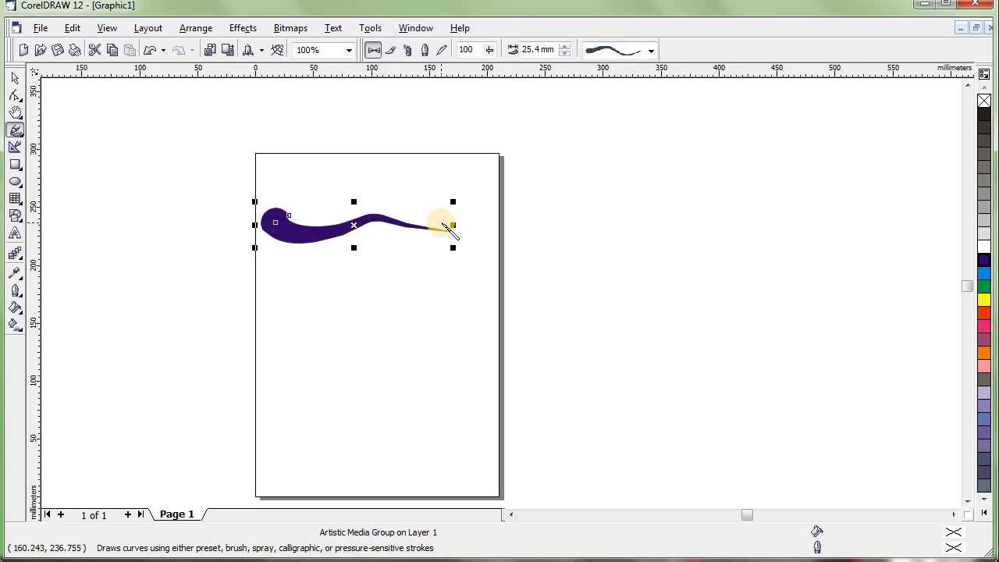
left_click(654, 52)
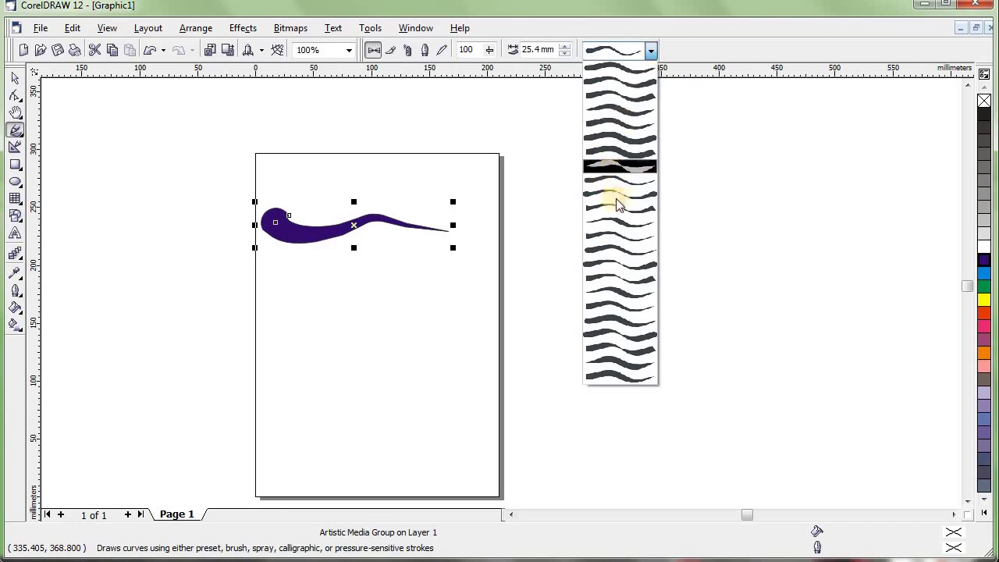
left_click(617, 264)
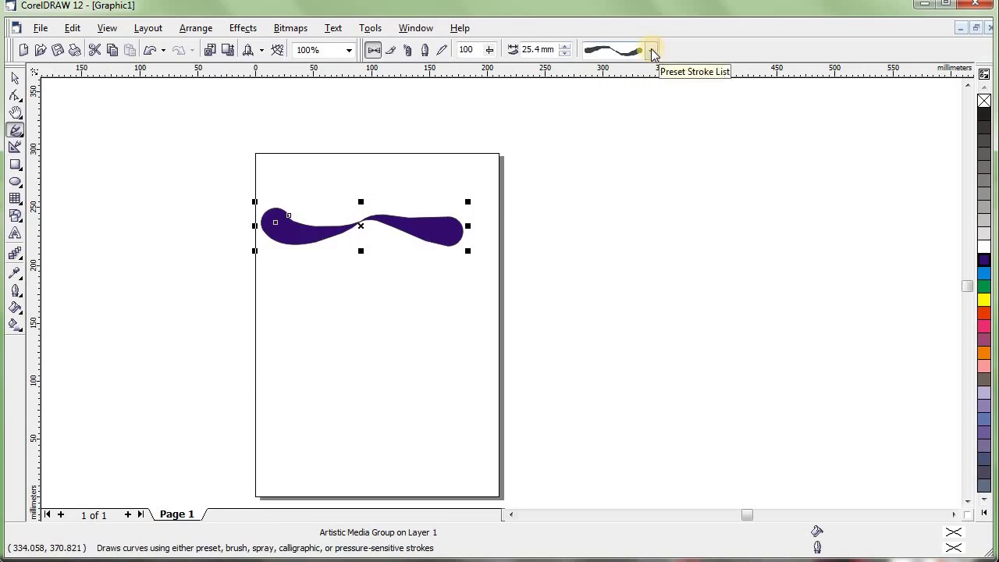
Place a horizontal guideline above the page at about 356 mm and try to apply a different preset stroke to it
mouse_move(800, 70)
left_mouse_down()
mouse_move(804, 86)
mouse_move(780, 87)
left_mouse_up()
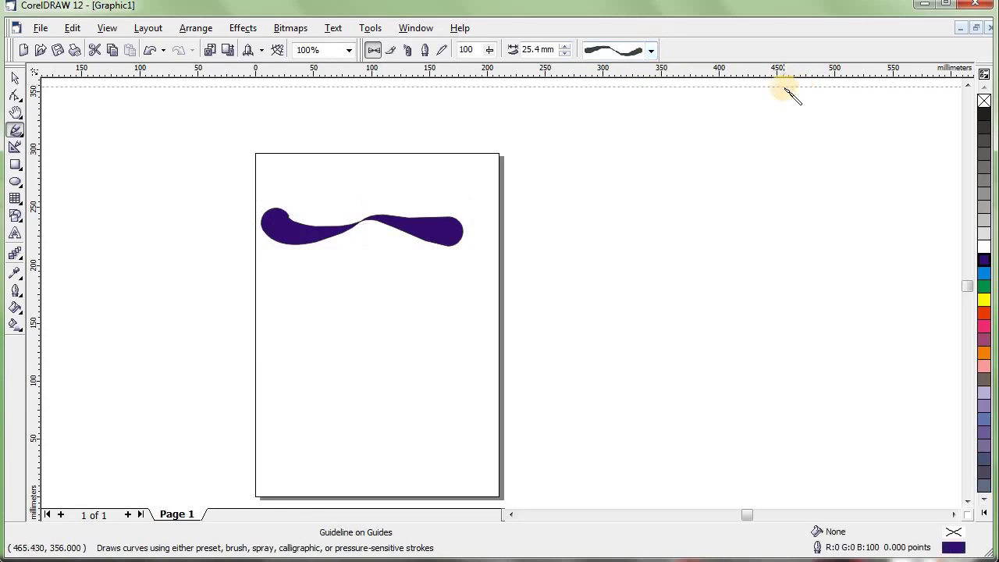
left_click(650, 50)
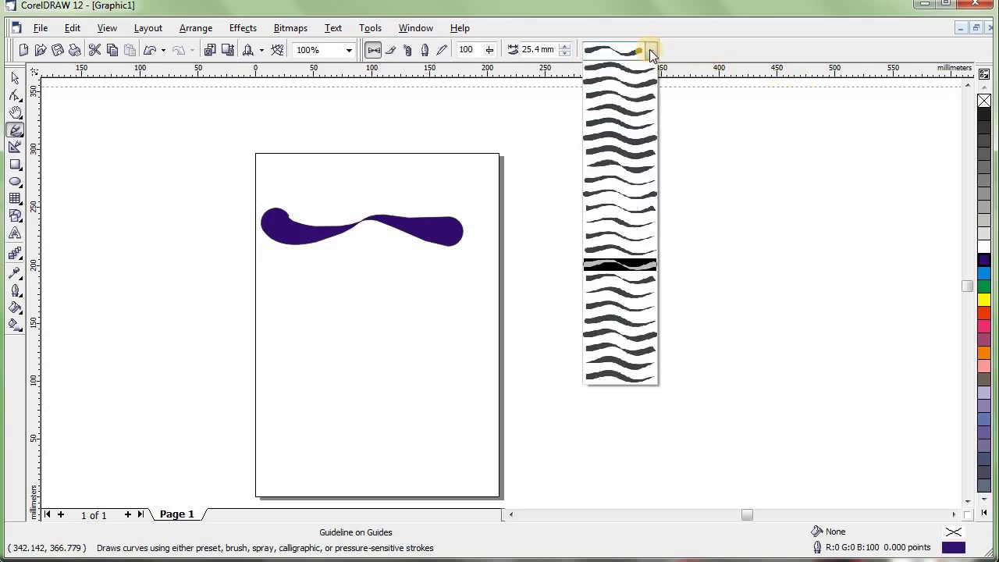
left_click(620, 297)
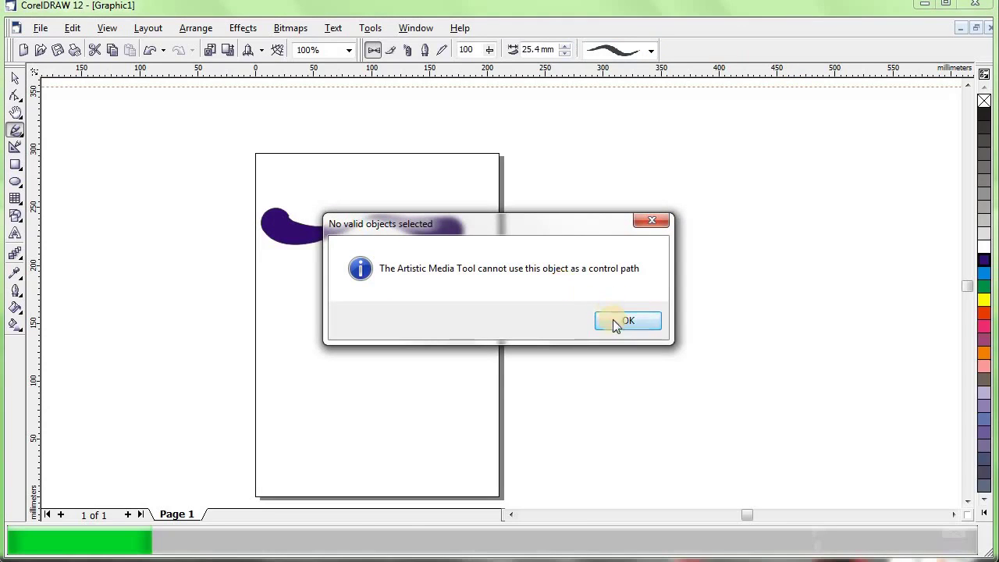
left_click(620, 321)
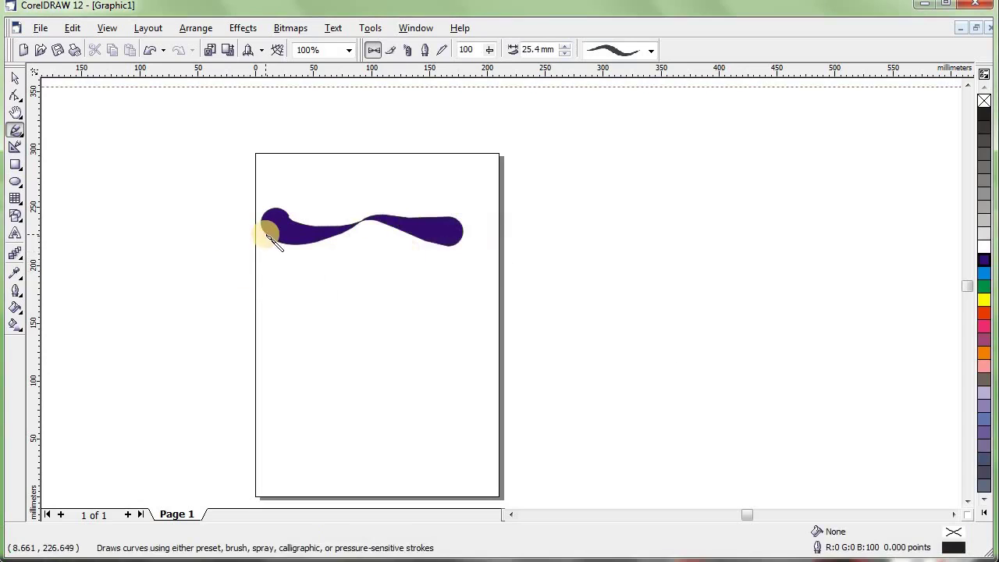
With the Artistic Media brush mode, draw a nearly horizontal blue arrow stroke about 150 mm long in the page's lower half
left_click(392, 50)
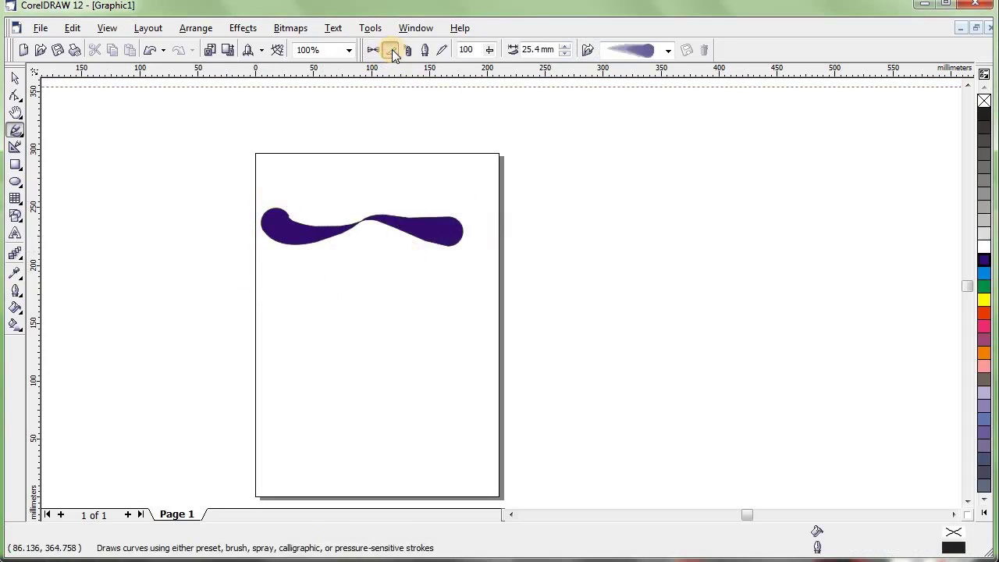
left_click(669, 51)
left_click(669, 51)
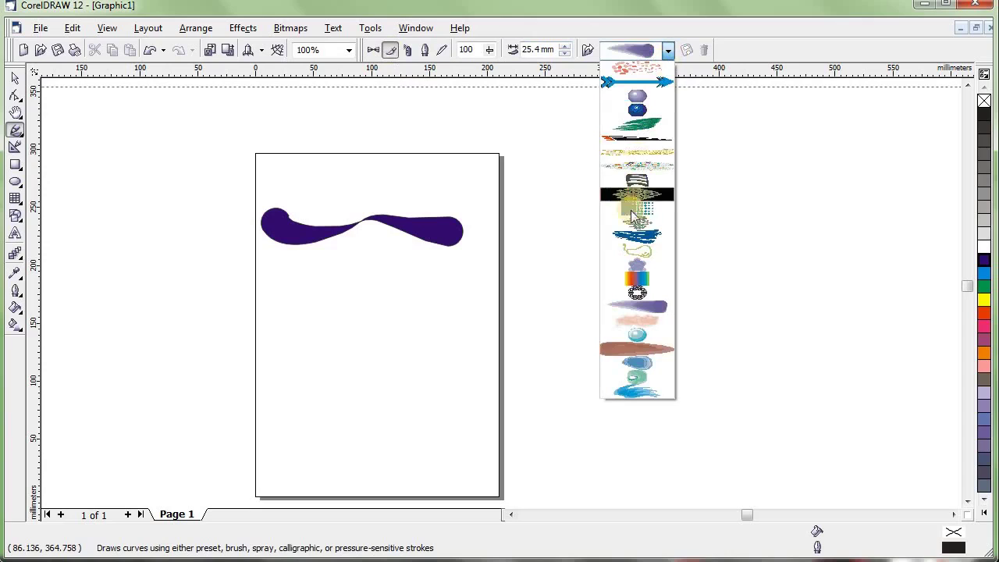
left_click(620, 84)
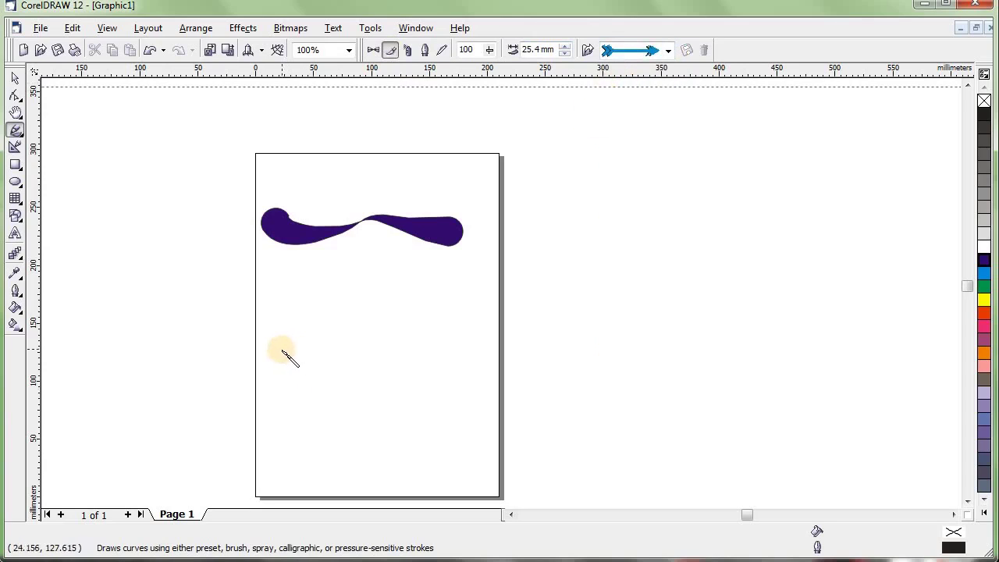
left_click_drag(282, 353, 462, 358)
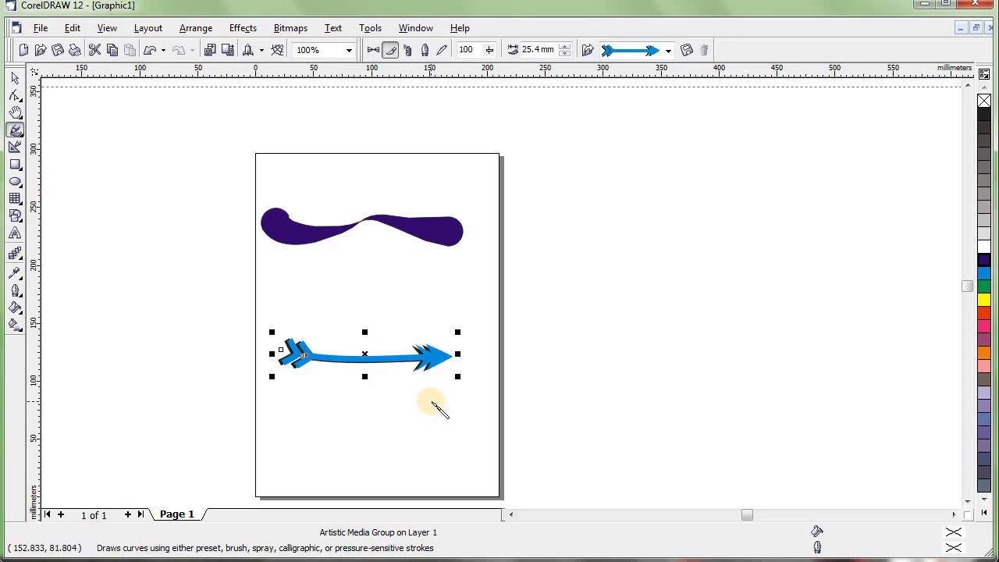
Widen the arrow stroke gradually up to 54.4 mm and bring its width back down to 30.4 mm
left_click(564, 47)
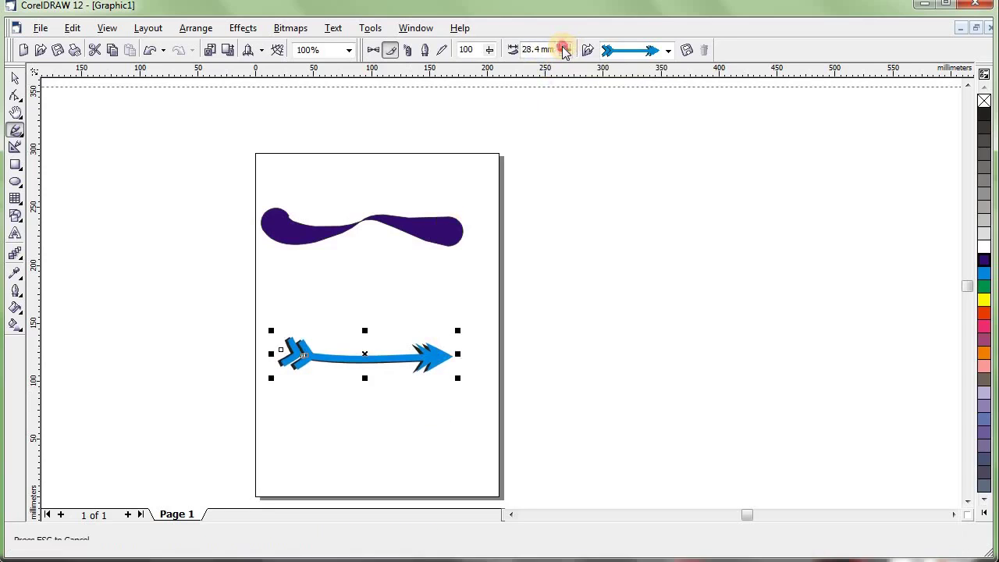
left_click(564, 47)
left_click(564, 47)
left_click(564, 47)
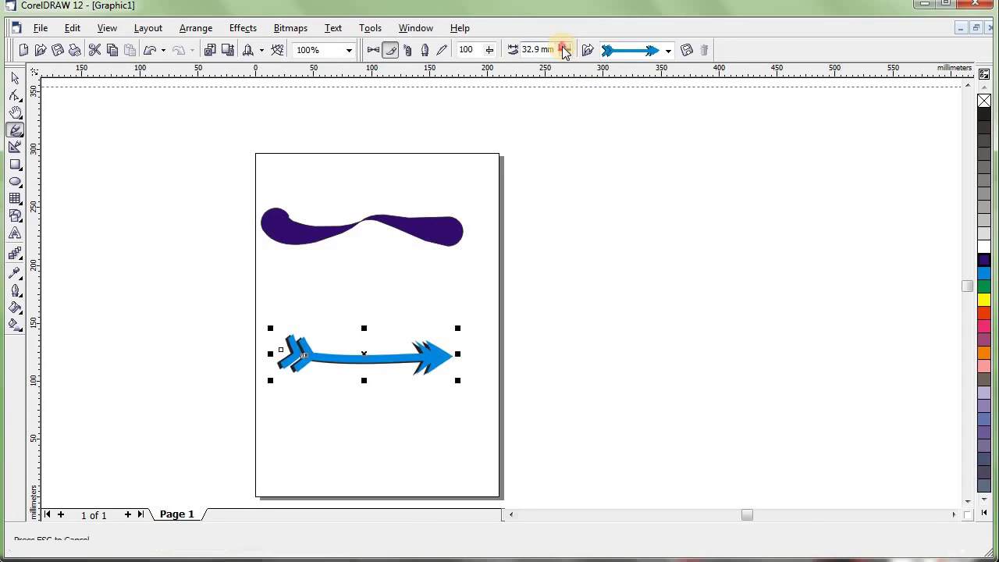
left_click(564, 47)
left_click(564, 47)
left_click(564, 47)
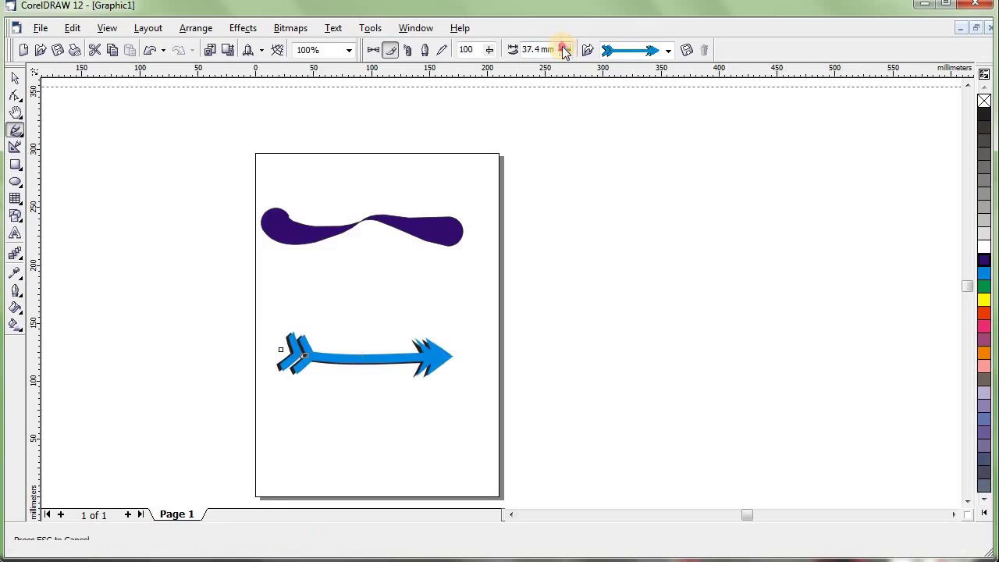
left_click(564, 47)
left_click(564, 47)
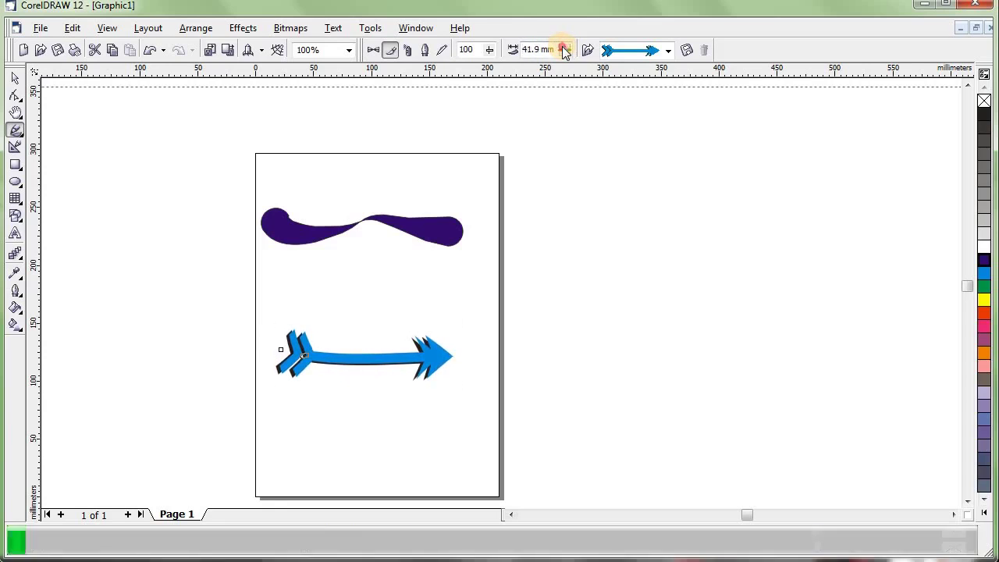
left_click(564, 47)
left_click(564, 47)
left_click(564, 47)
left_click(565, 48)
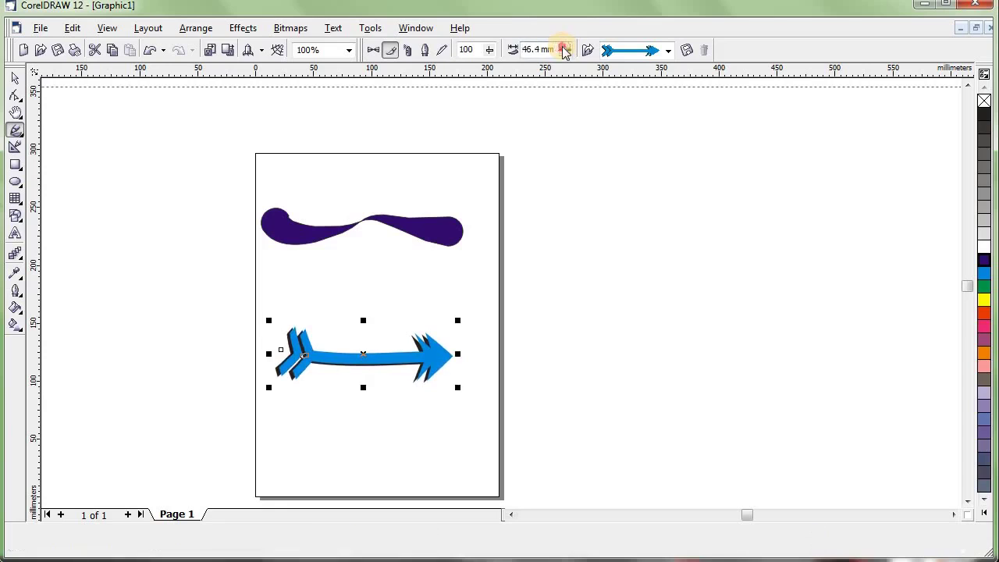
left_click(564, 49)
left_click(564, 48)
left_click(564, 48)
left_click(564, 48)
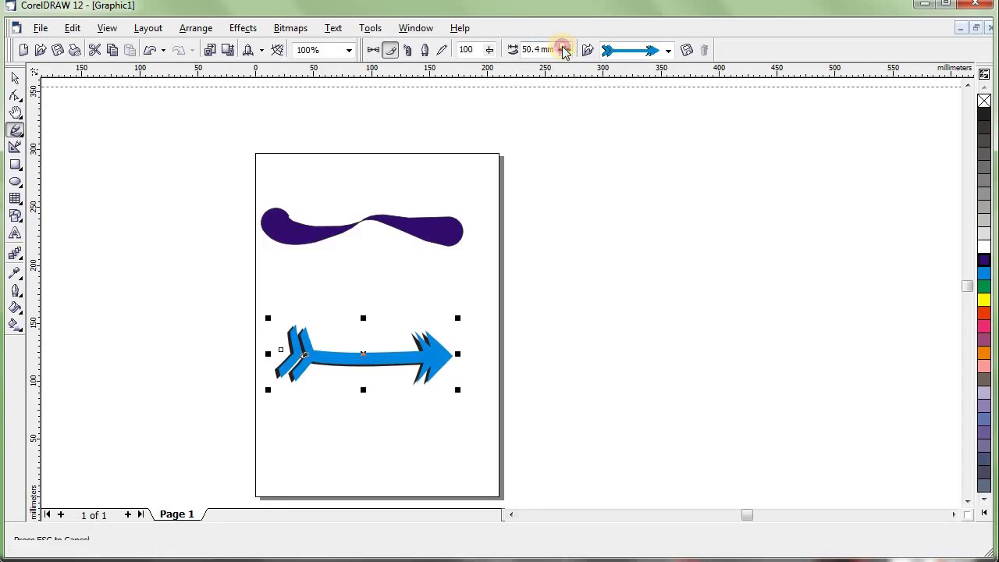
left_click(564, 49)
left_click(564, 48)
left_click(565, 49)
left_click(564, 48)
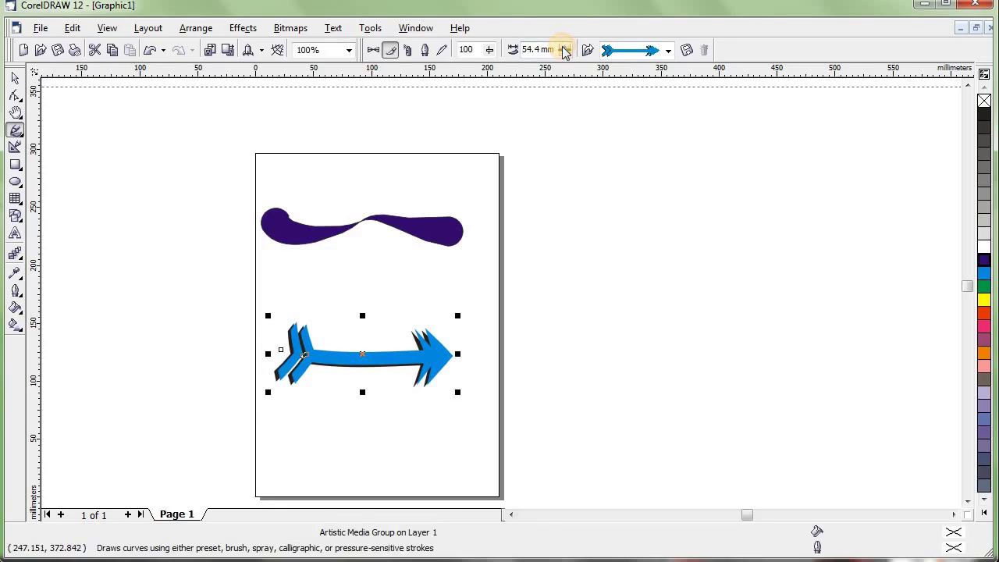
left_click(564, 48)
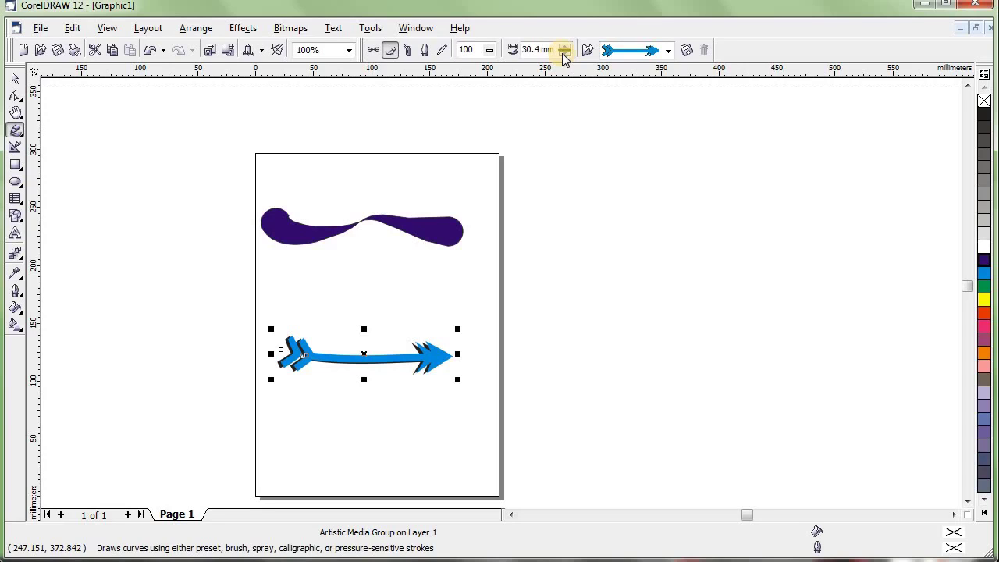
Stretch the arrow upward, to the right and downward with the Pick tool, to about 132% of its width and 397% of its height
left_click(14, 78)
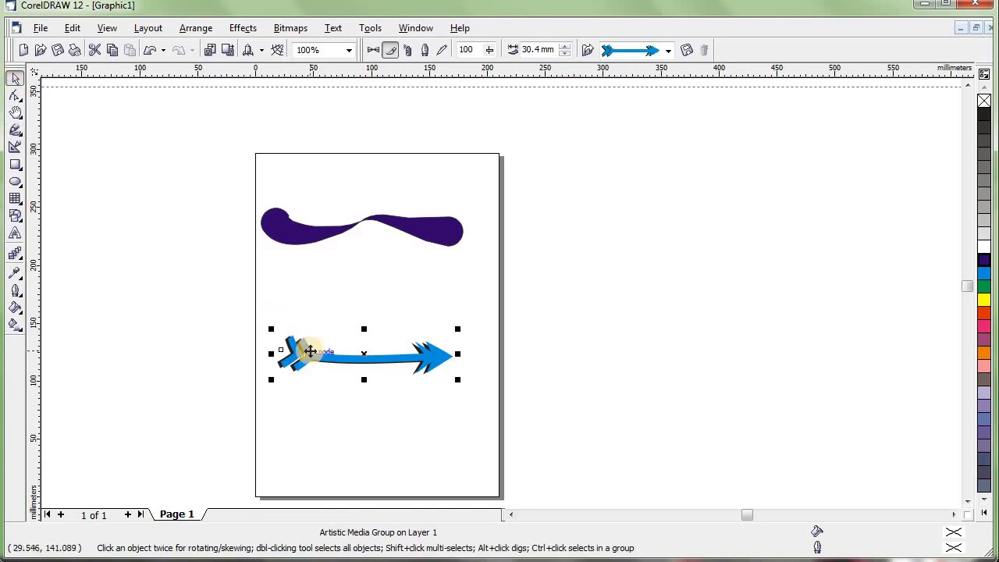
left_click_drag(364, 328, 364, 263)
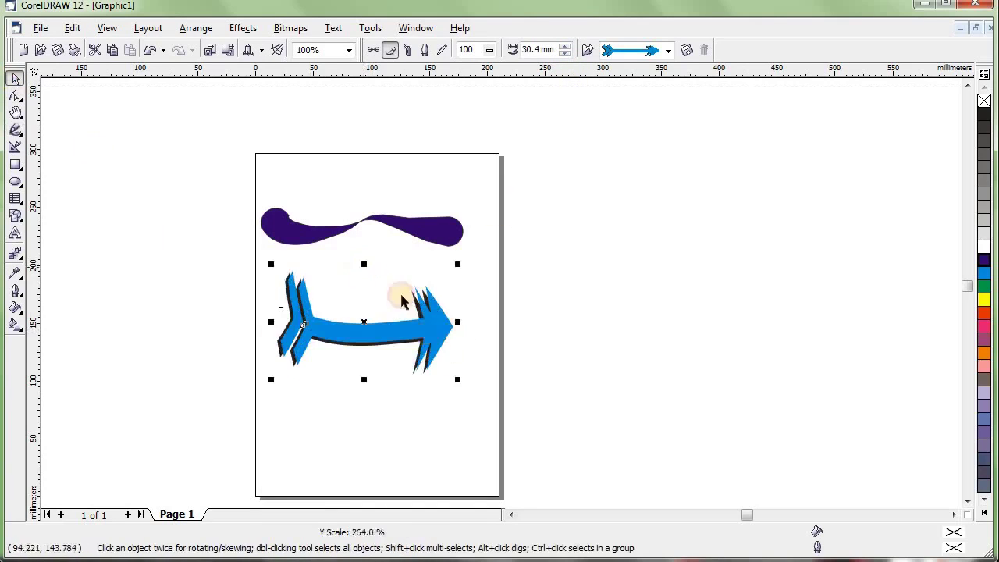
left_click_drag(458, 322, 515, 322)
left_click_drag(394, 380, 382, 432)
mouse_move(385, 359)
left_mouse_down()
mouse_move(394, 366)
mouse_move(393, 357)
left_mouse_up()
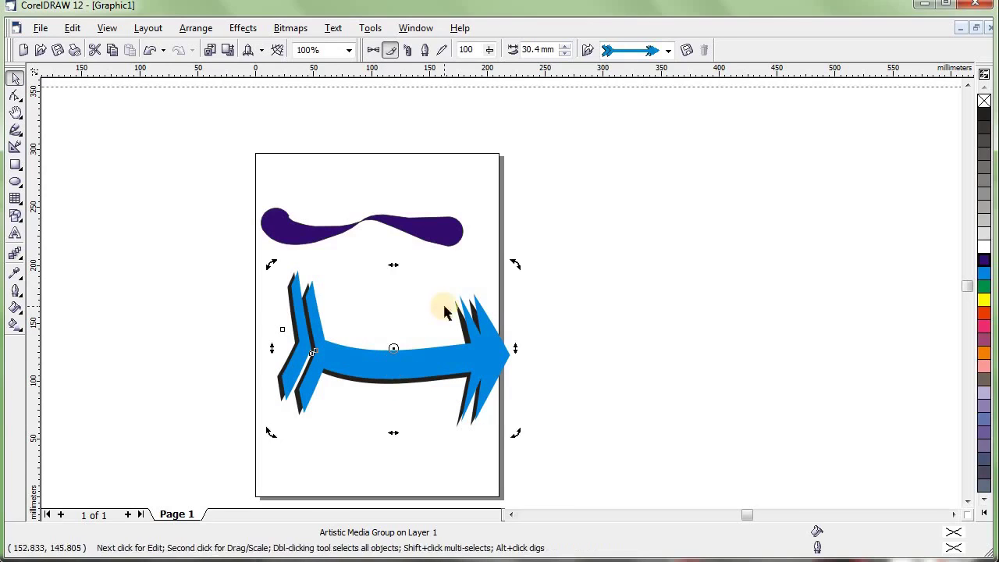
left_click(457, 354)
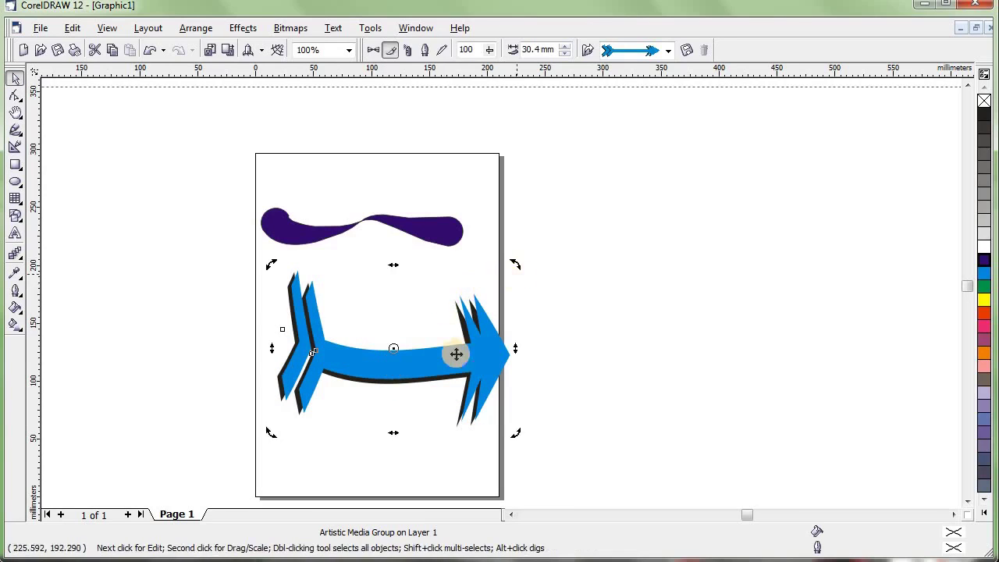
left_click(578, 304)
Rotate the whole blue arrow counter-clockwise until it points diagonally toward the page's upper right, and deselect it
left_click_drag(468, 356, 434, 361)
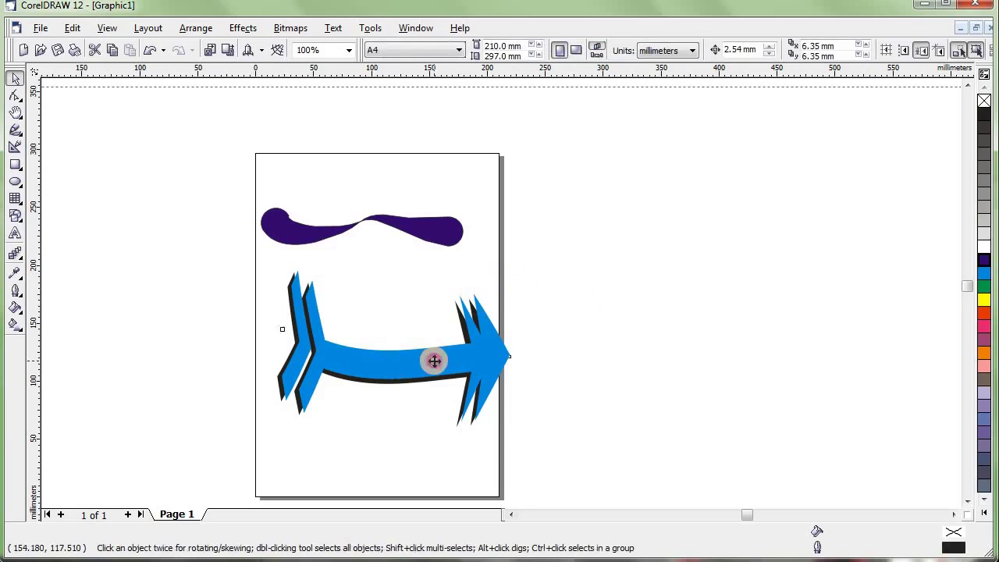
left_click(435, 360)
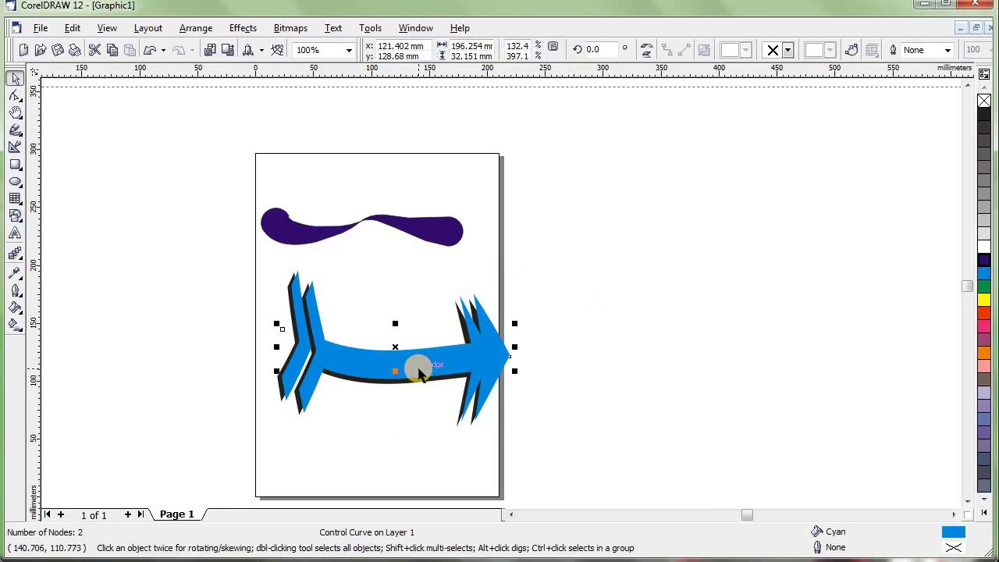
left_click(417, 368)
left_click_drag(517, 325, 511, 272)
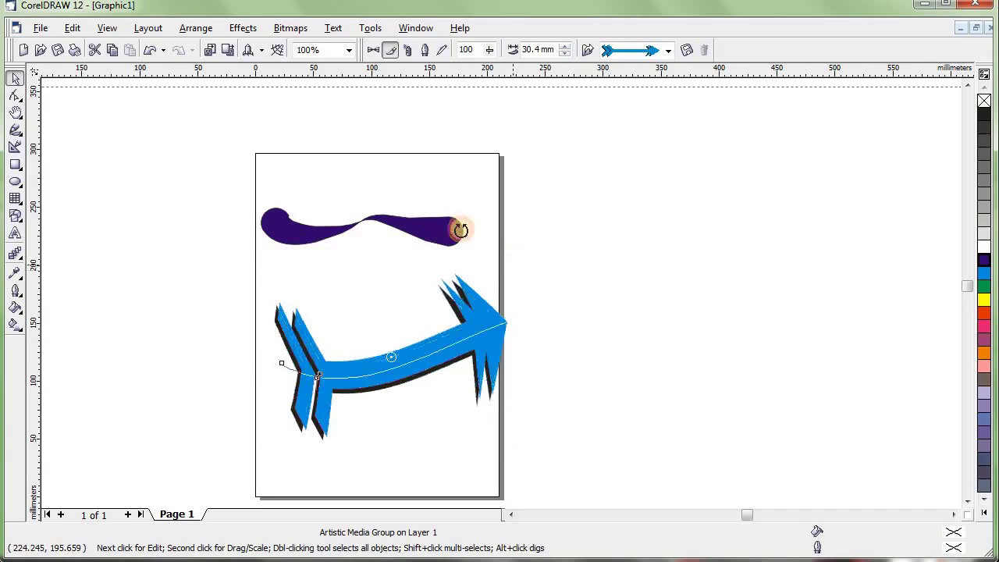
left_click_drag(461, 229, 474, 317)
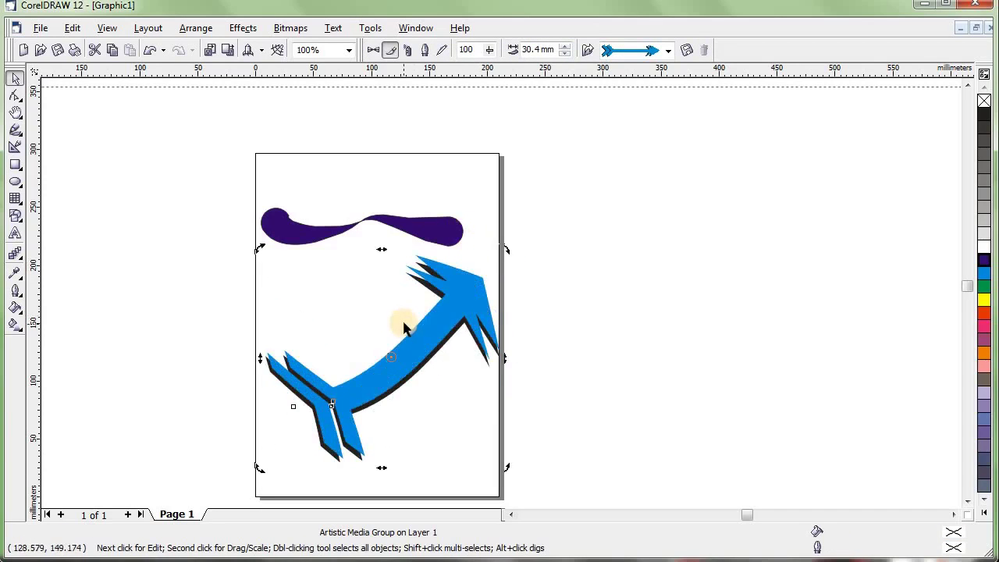
left_click(535, 325)
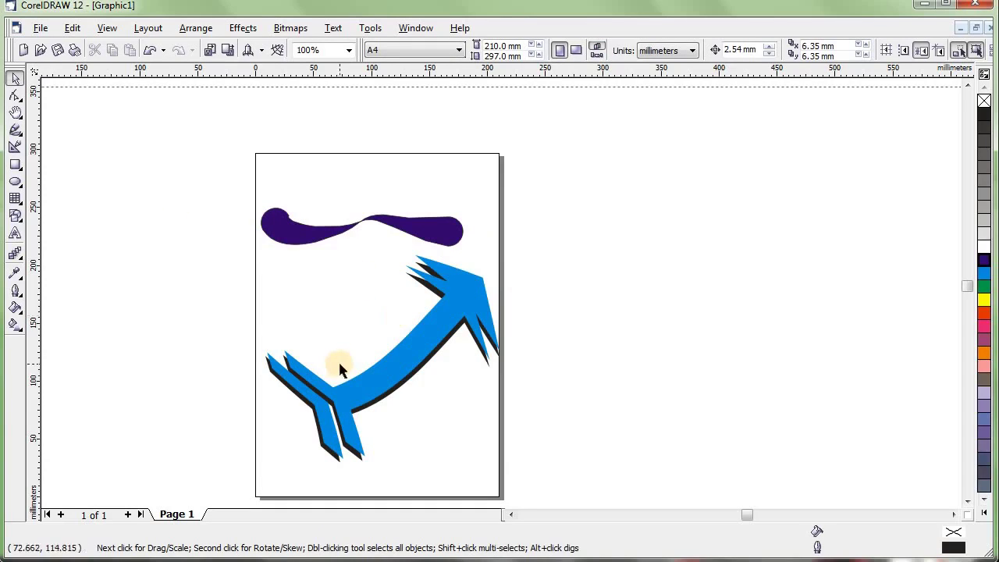
Draw a nearly horizontal Artistic Media brush stroke about 270 mm long across the page's top edge, using the purple sphere brush
left_click(17, 132)
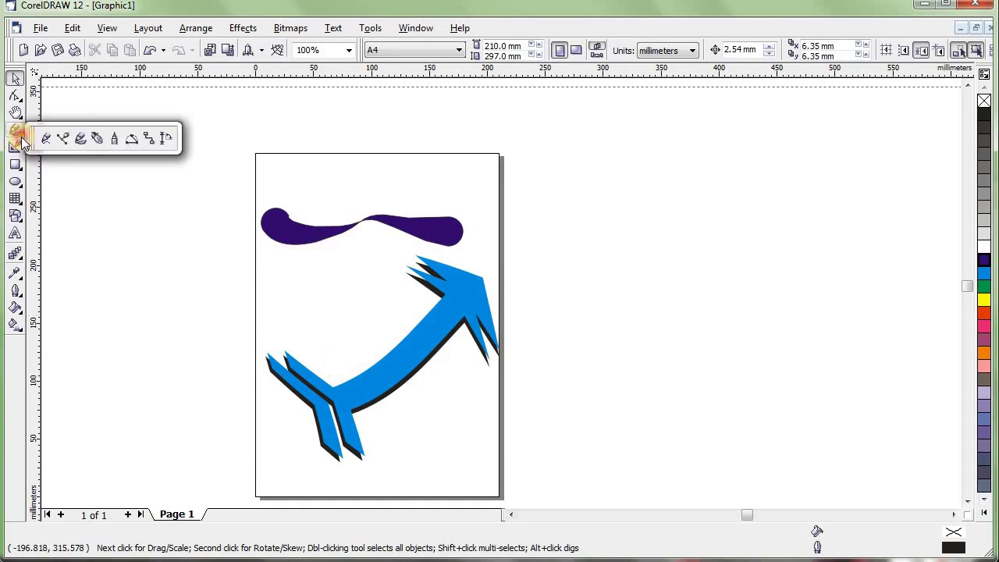
left_click(87, 139)
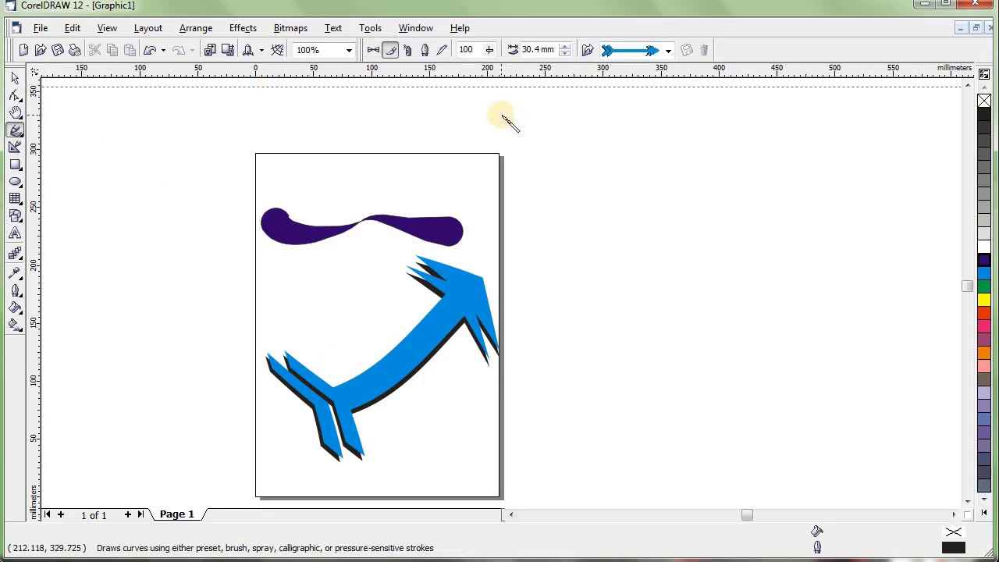
left_click(668, 51)
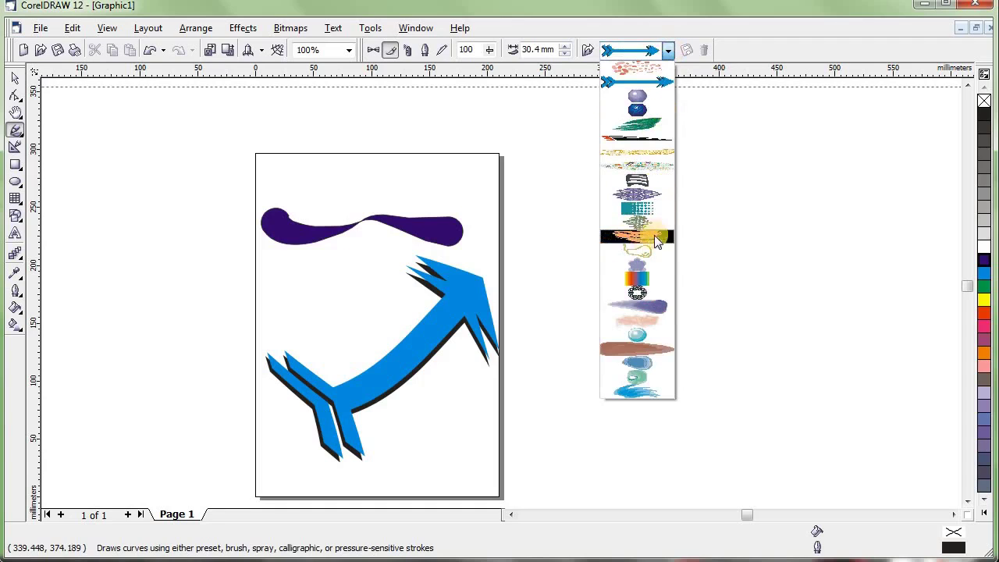
left_click(637, 97)
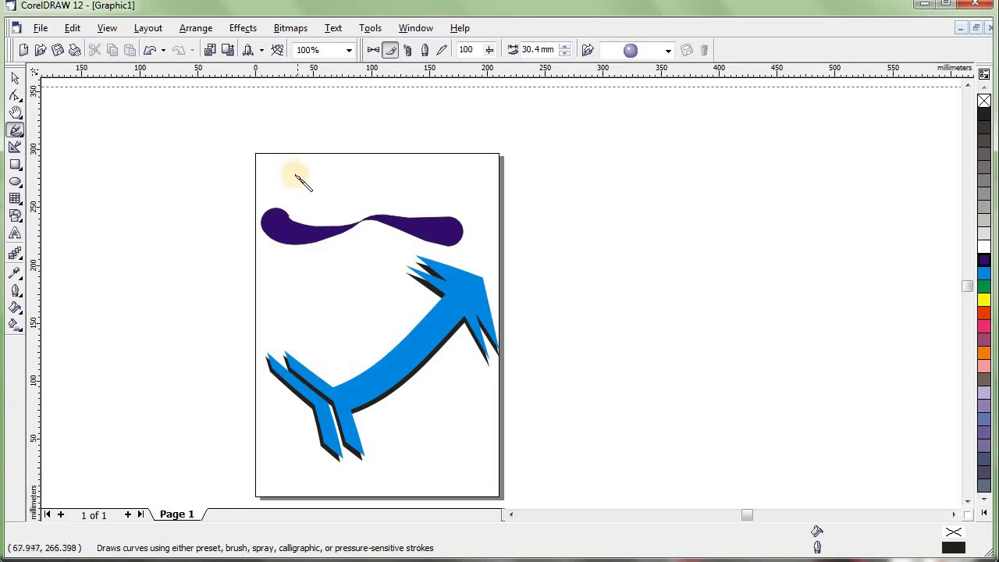
mouse_move(283, 160)
left_mouse_down()
mouse_move(472, 167)
mouse_move(606, 157)
left_mouse_up()
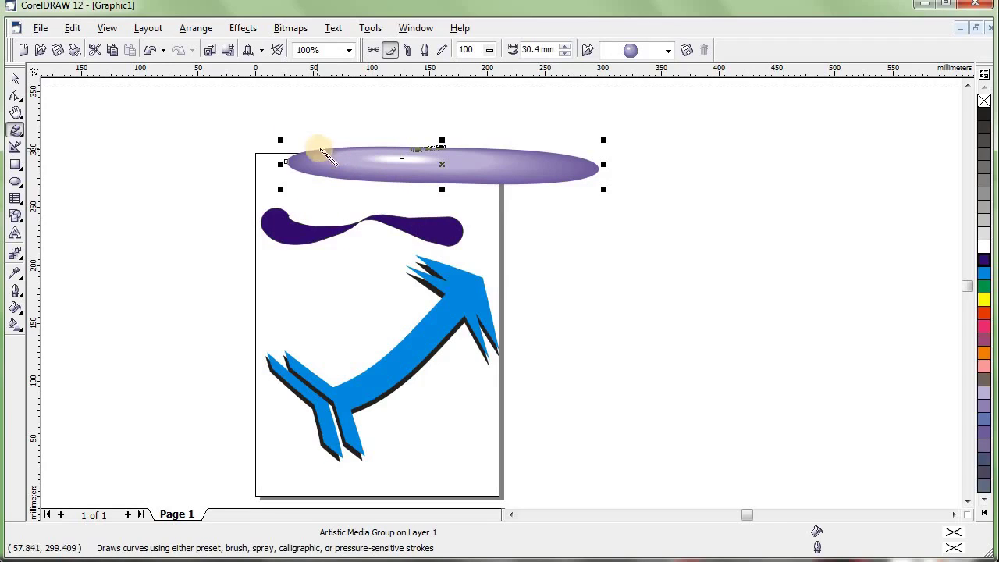
With the Artistic Media sprayer, spray a row of bubbles about 150 mm long from the page's right edge outward
left_click(409, 52)
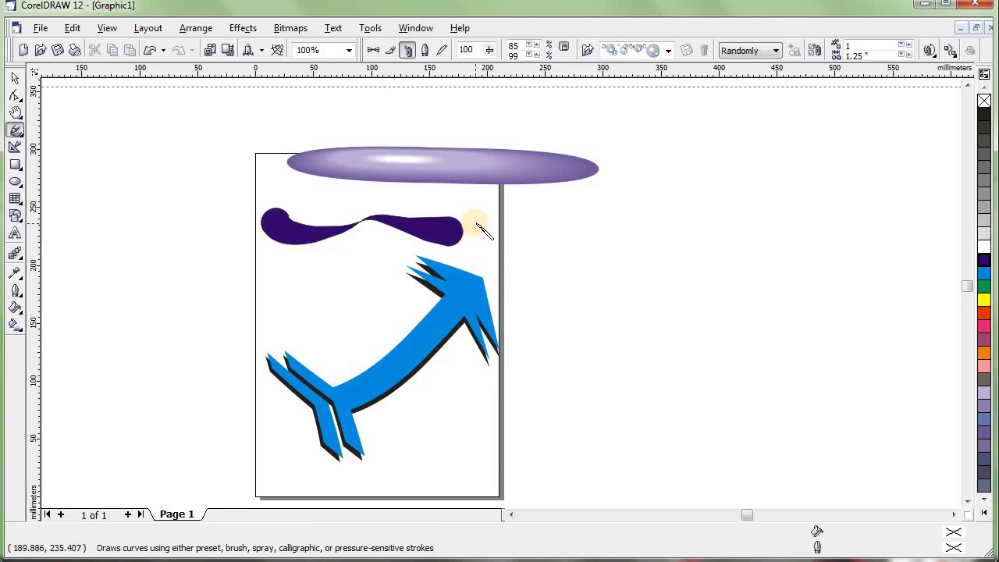
scroll(476, 226, "down", 1)
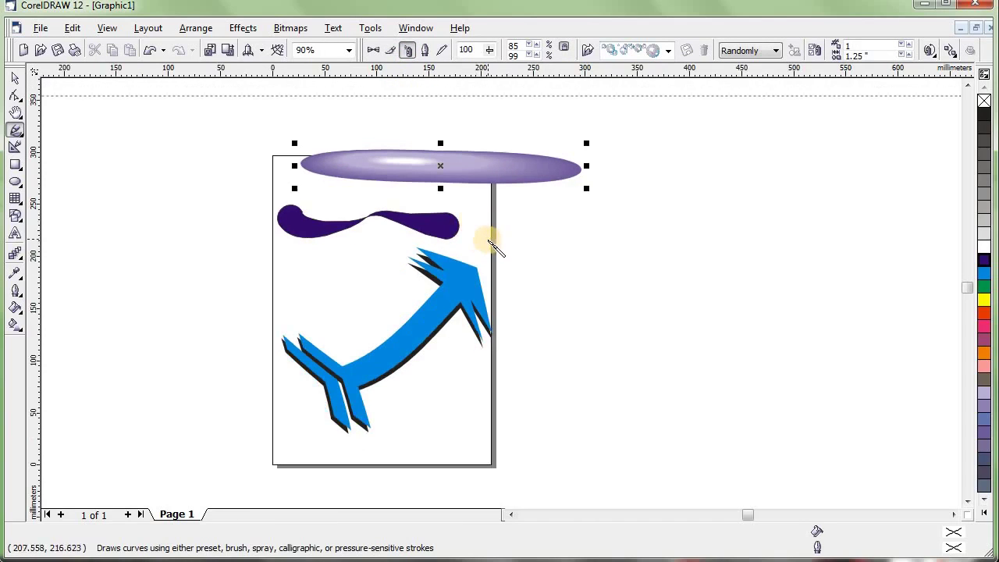
left_click_drag(482, 242, 641, 240)
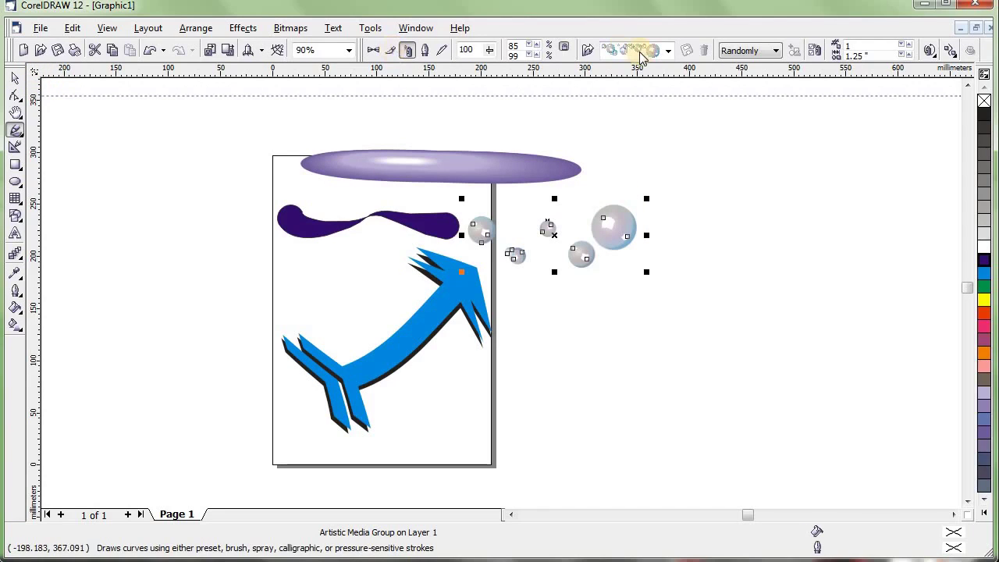
Change the bubble spray to the ghosts and bats spraylist and stretch it to about 190% width and 230% height
left_click(668, 52)
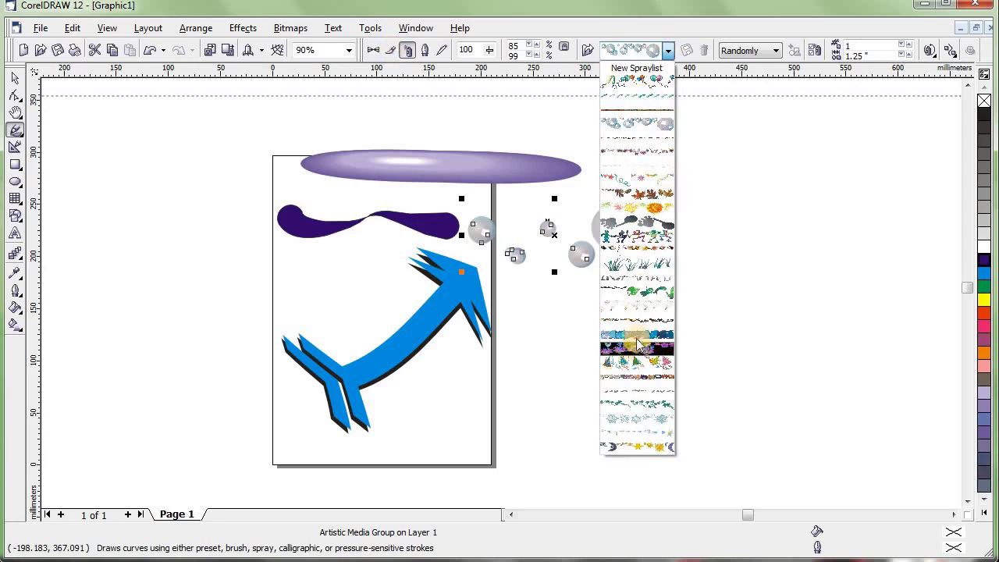
left_click(640, 309)
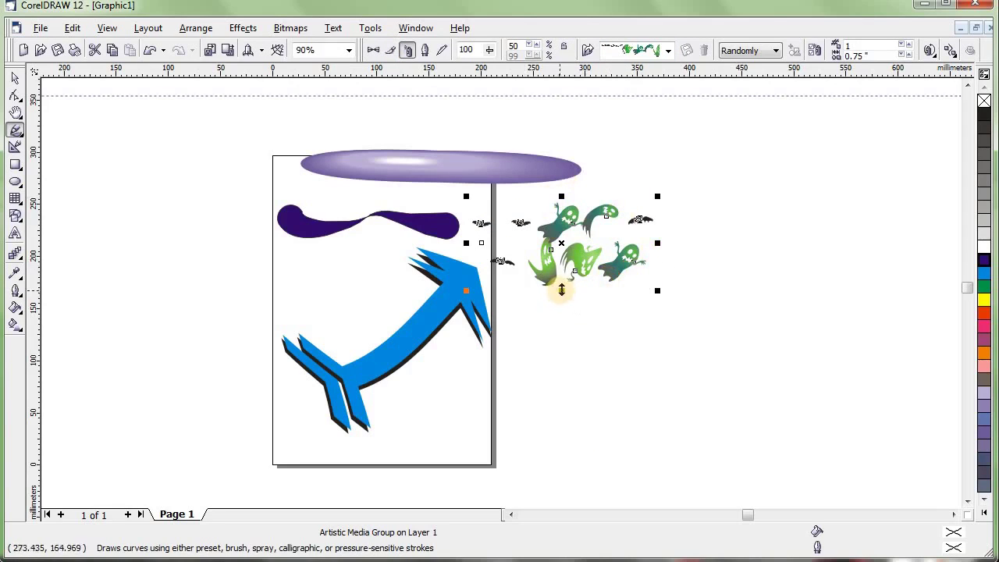
mouse_move(562, 290)
left_mouse_down()
mouse_move(560, 406)
mouse_move(569, 379)
mouse_move(589, 371)
left_mouse_up()
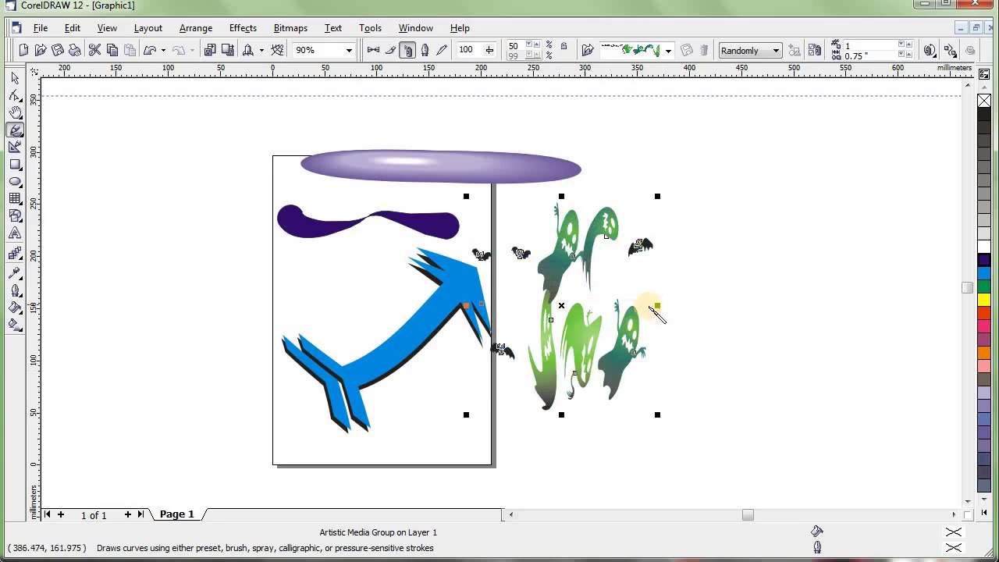
left_click_drag(654, 305, 801, 297)
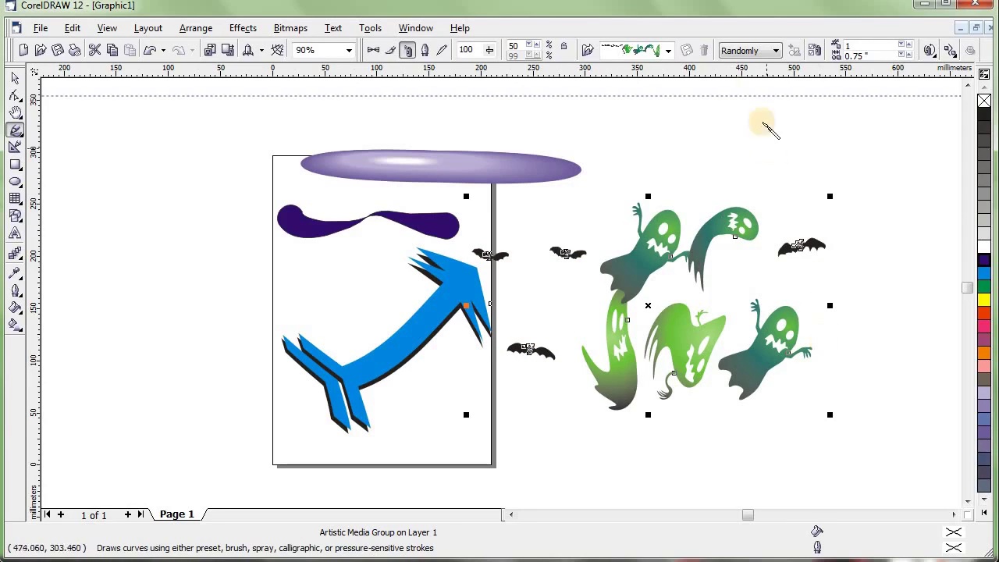
Replace the ghosts and bats with the autumn leaves spraylist and deselect the spray
left_click(668, 51)
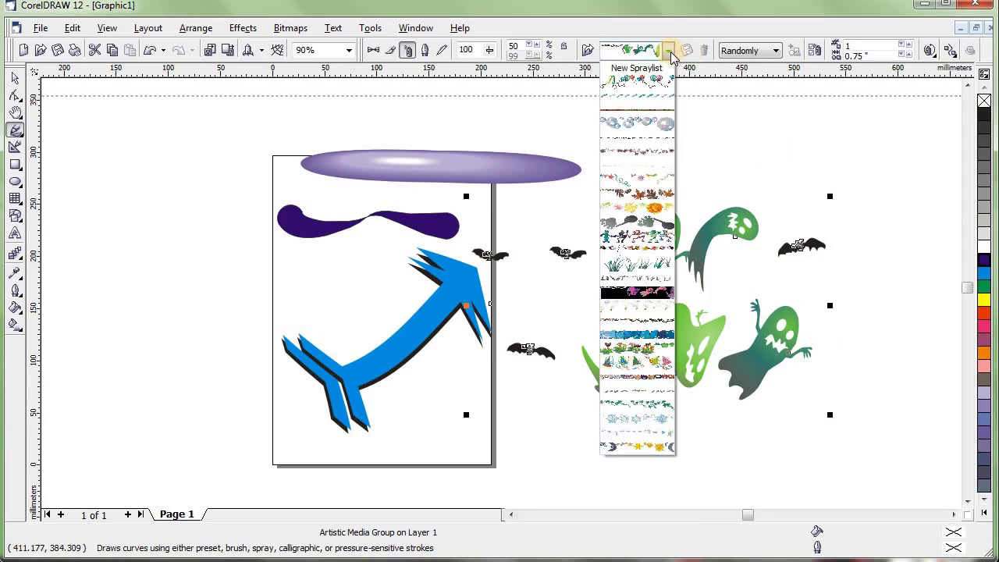
left_click(652, 191)
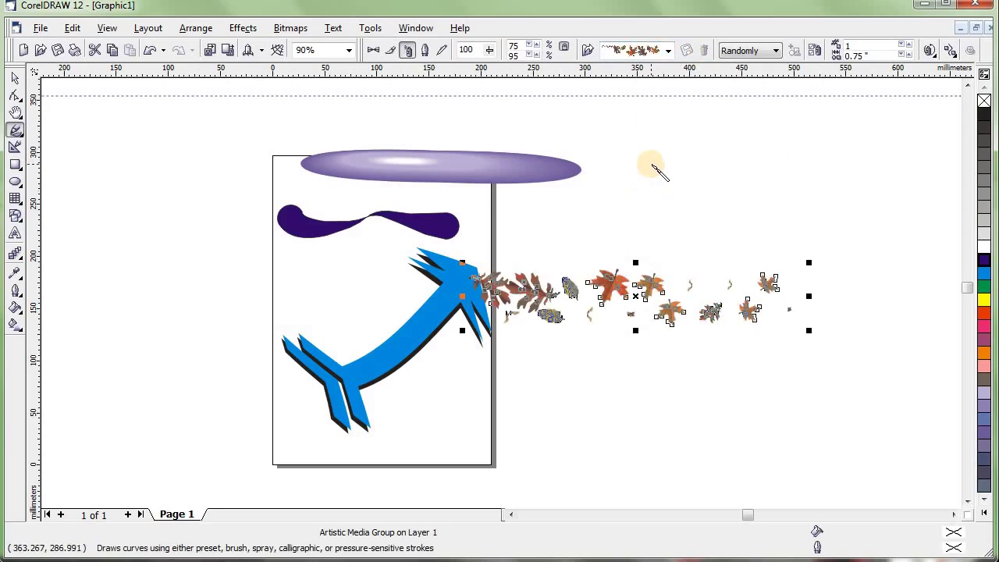
left_click(14, 79)
left_click(573, 320)
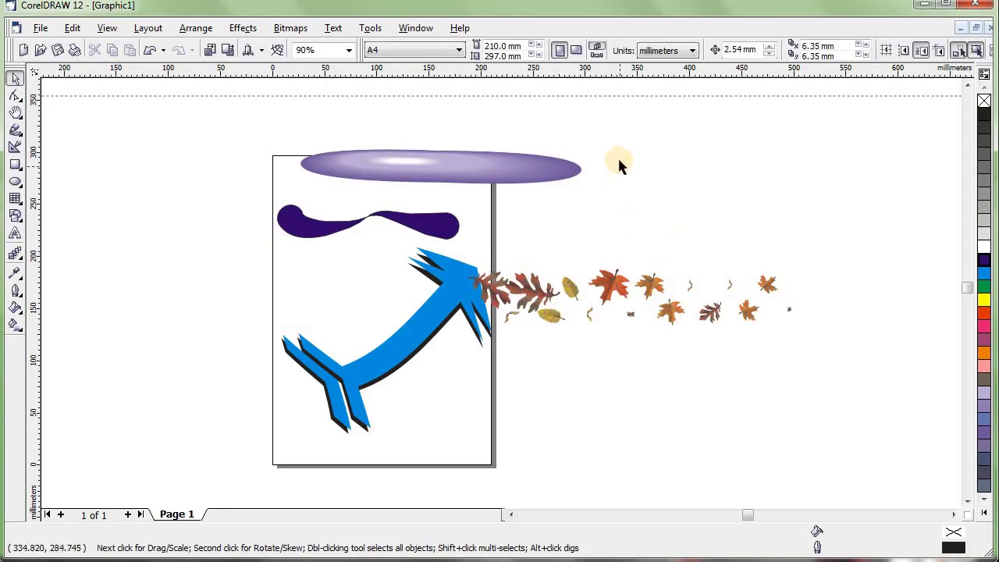
Reselect the autumn leaves spray with the Artistic Media sprayer so that its spray settings can be edited
left_click(15, 129)
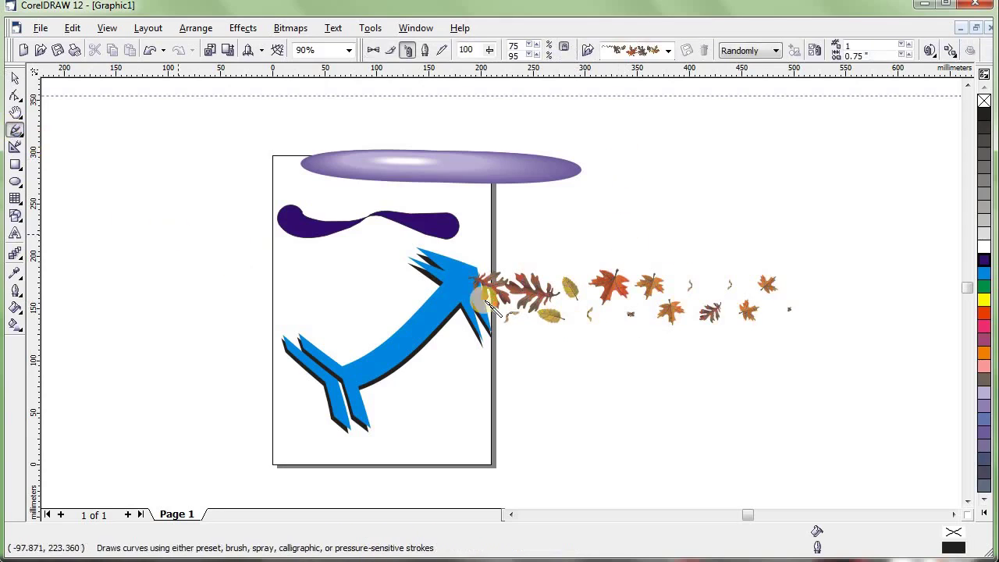
left_click(668, 50)
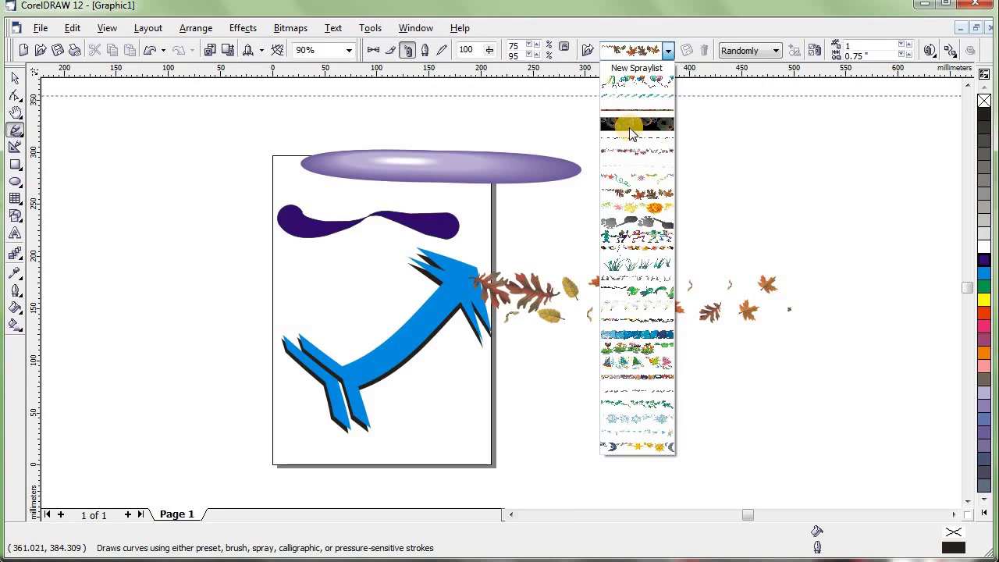
left_click(870, 97)
left_click(773, 302)
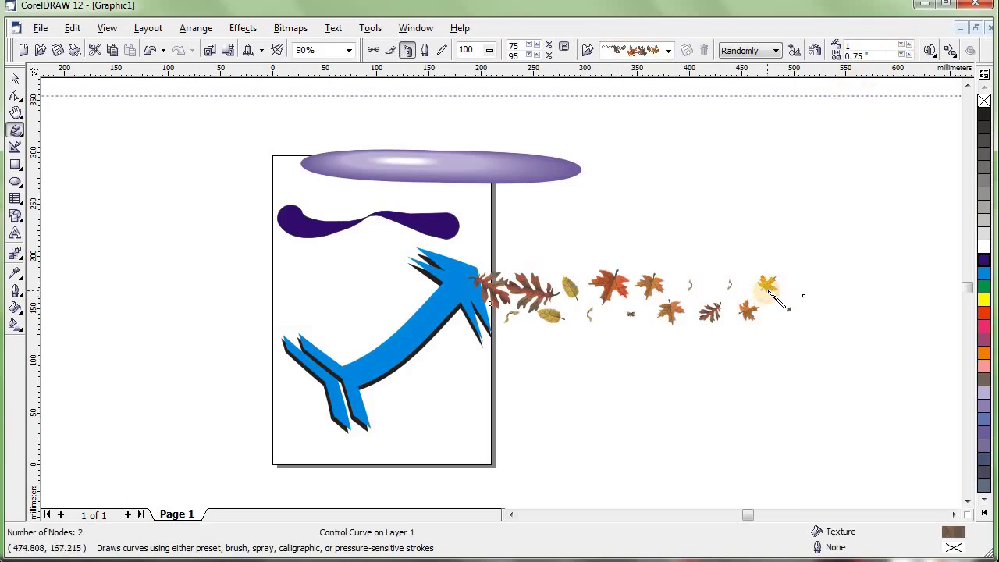
left_click(15, 78)
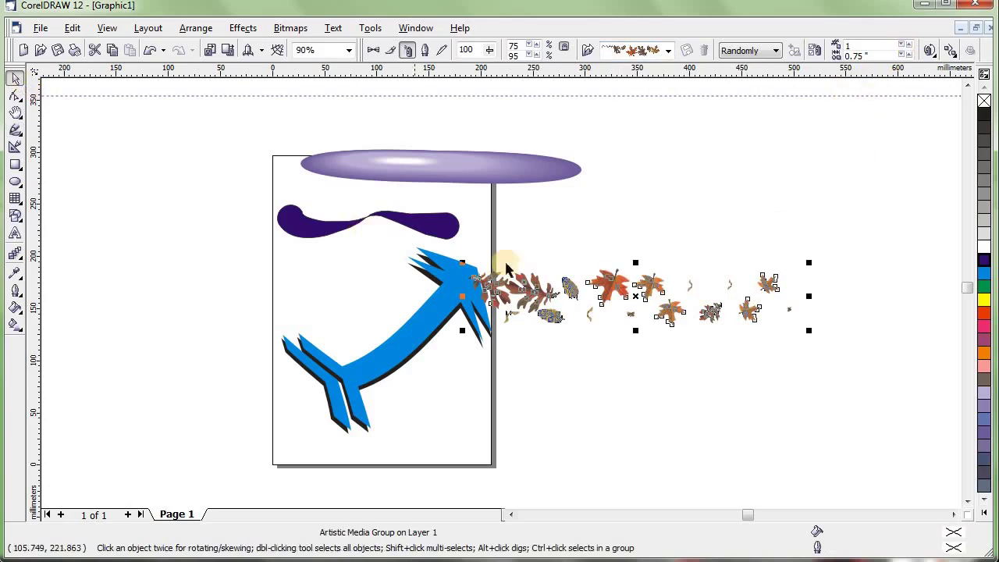
Raise the leaf spray's number of dabs gradually to 12
left_click(905, 46)
left_click(905, 46)
left_click(905, 45)
left_click(905, 45)
left_click(906, 45)
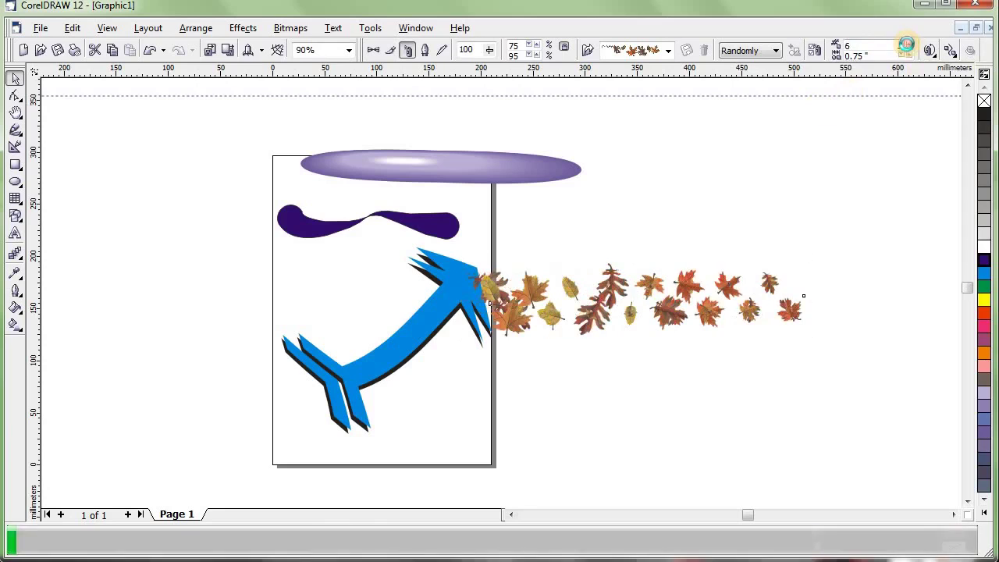
left_click(905, 46)
left_click(905, 45)
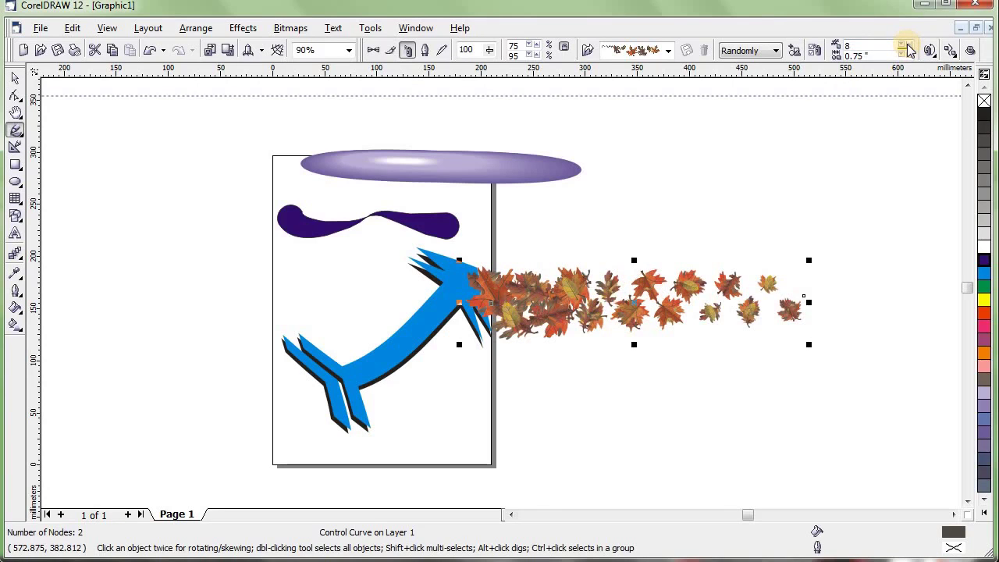
left_click(907, 45)
left_click(907, 46)
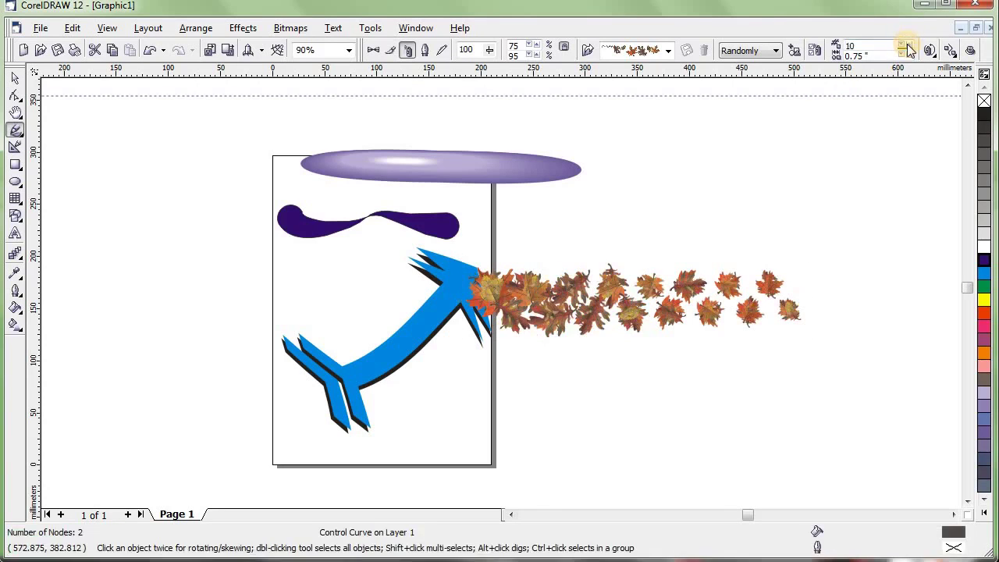
left_click(907, 46)
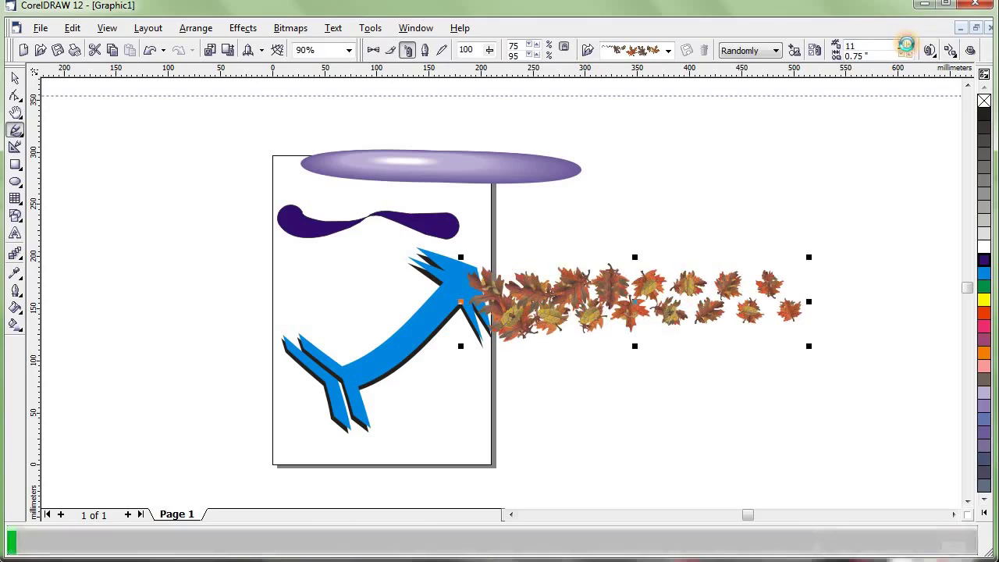
left_click(906, 45)
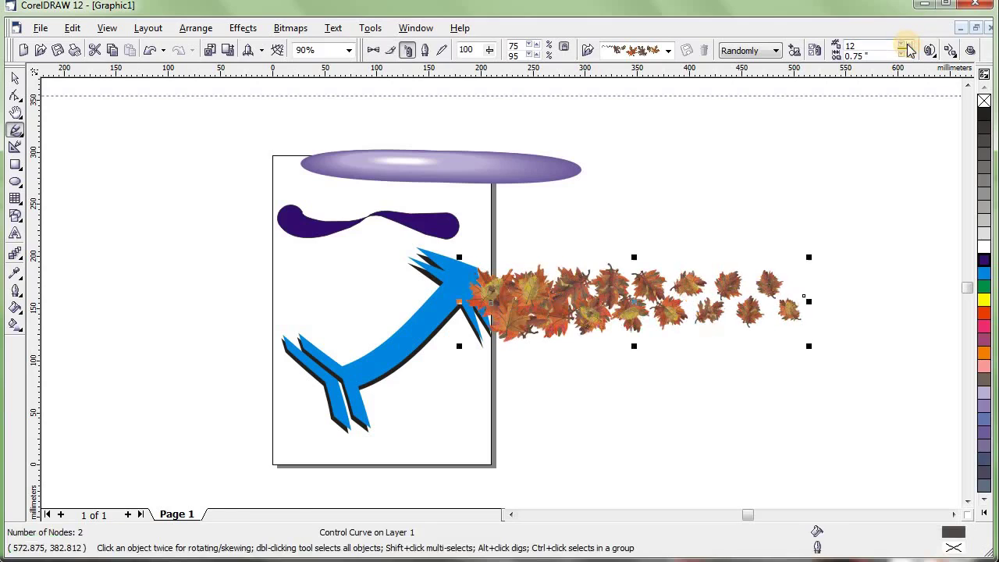
Reduce the leaf spray's number of dabs gradually to 2
left_click(905, 46)
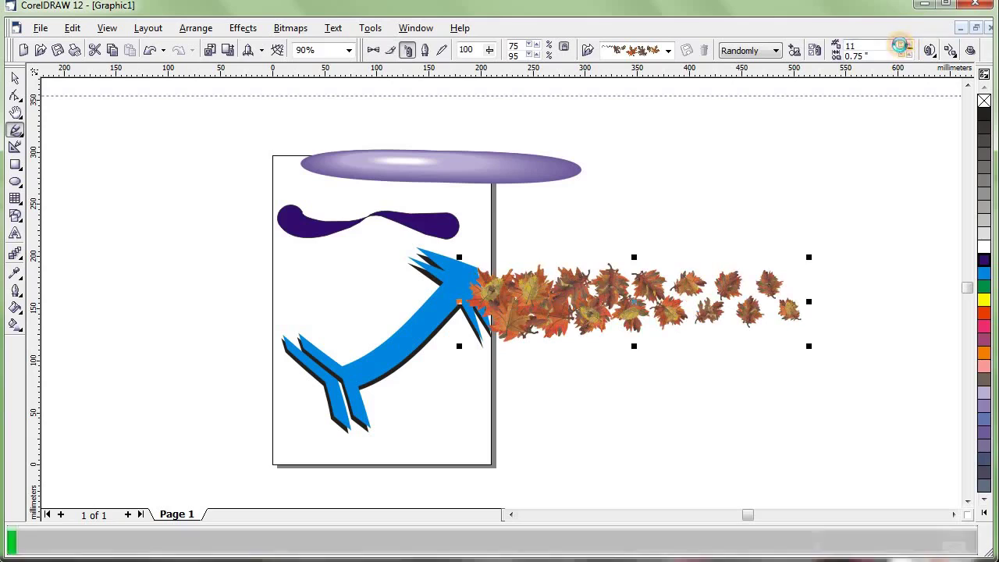
left_click(905, 46)
left_click(902, 48)
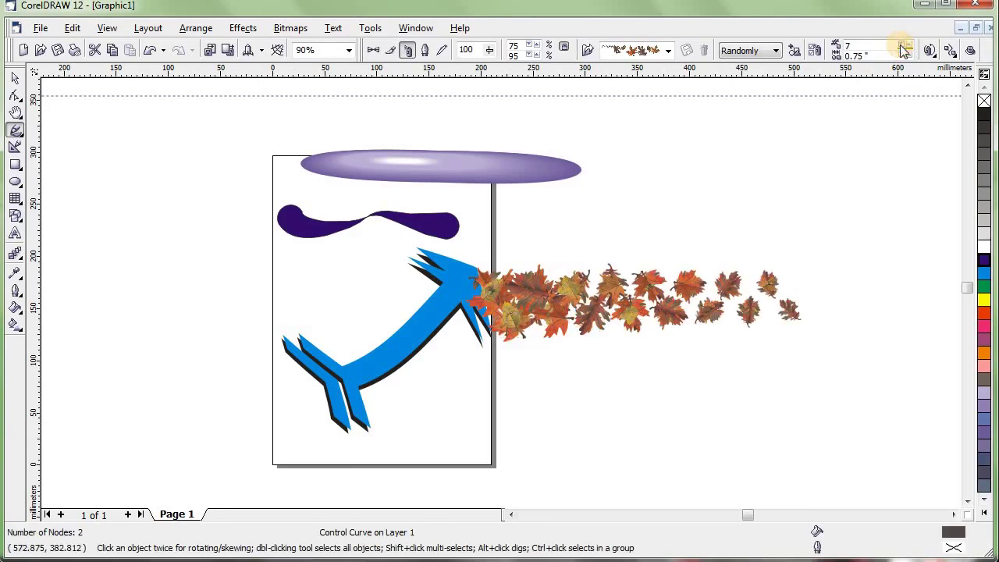
left_click(903, 49)
left_click(903, 48)
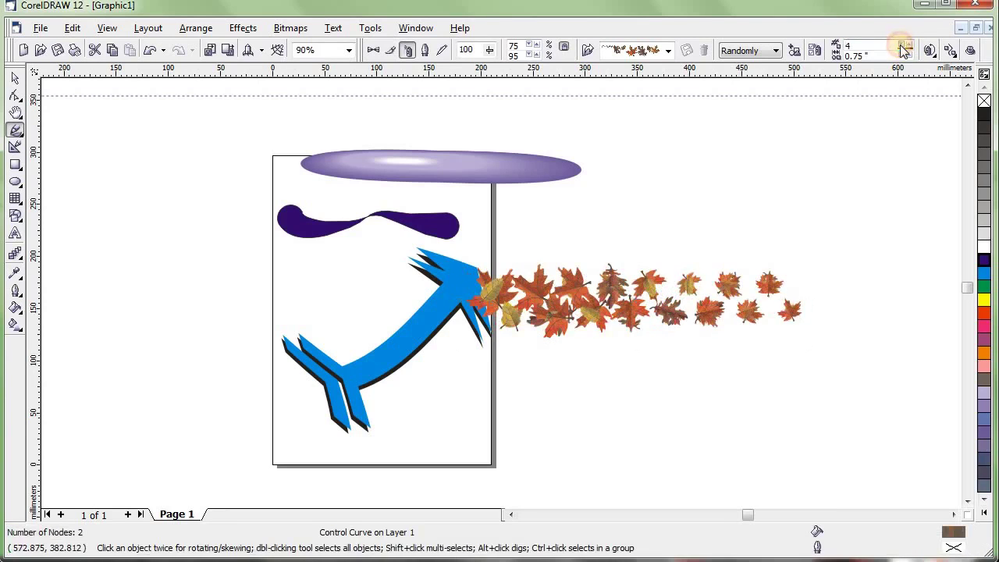
left_click(903, 48)
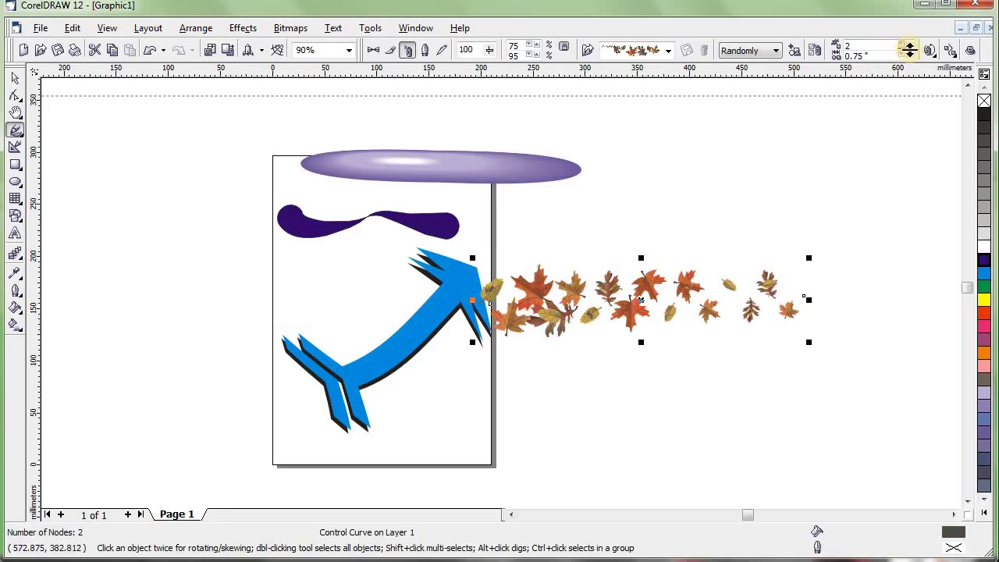
Increase the spacing of the sprayed leaves gradually to 1.25" and deselect the spray
left_click(905, 59)
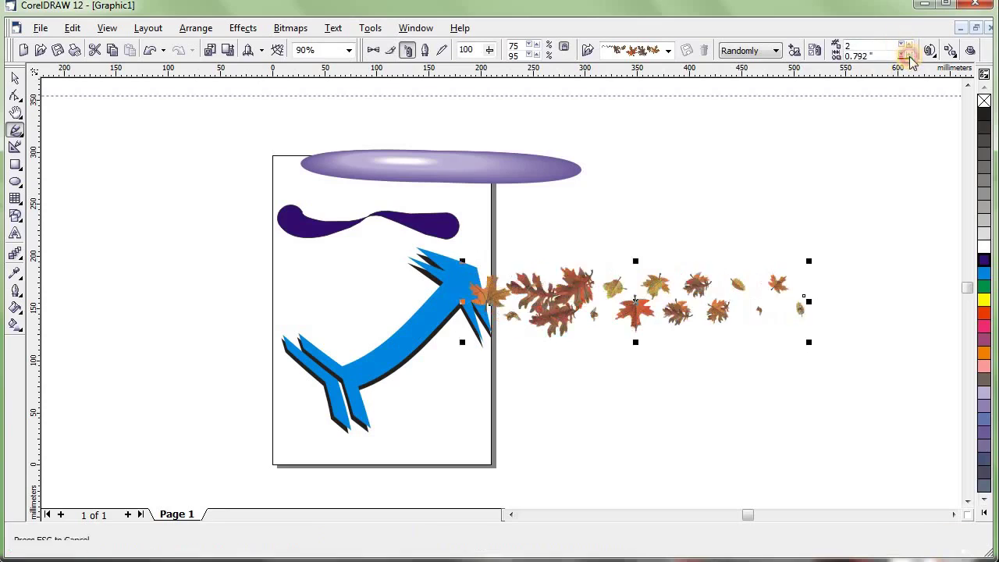
left_click(908, 55)
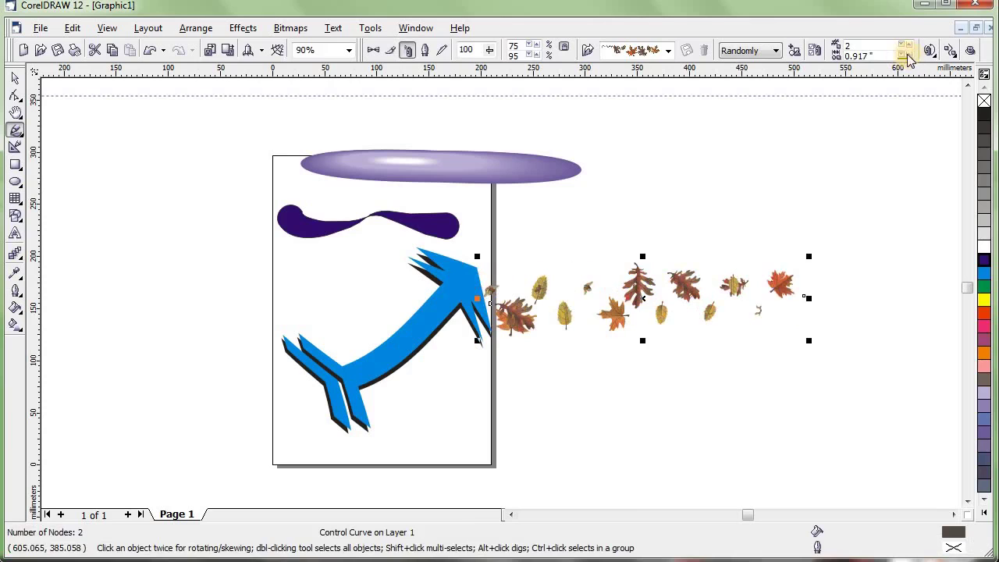
left_click(907, 58)
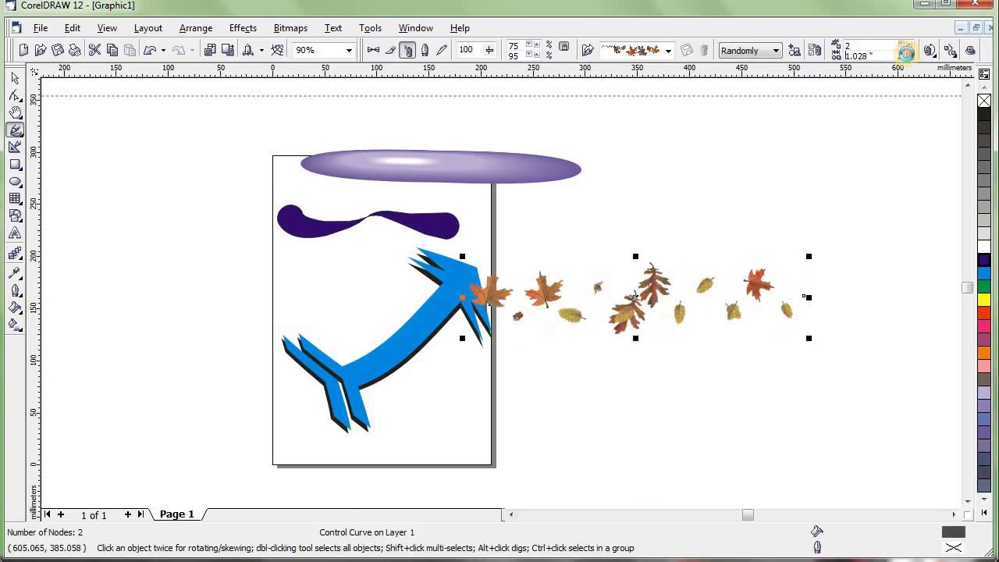
left_click(904, 53)
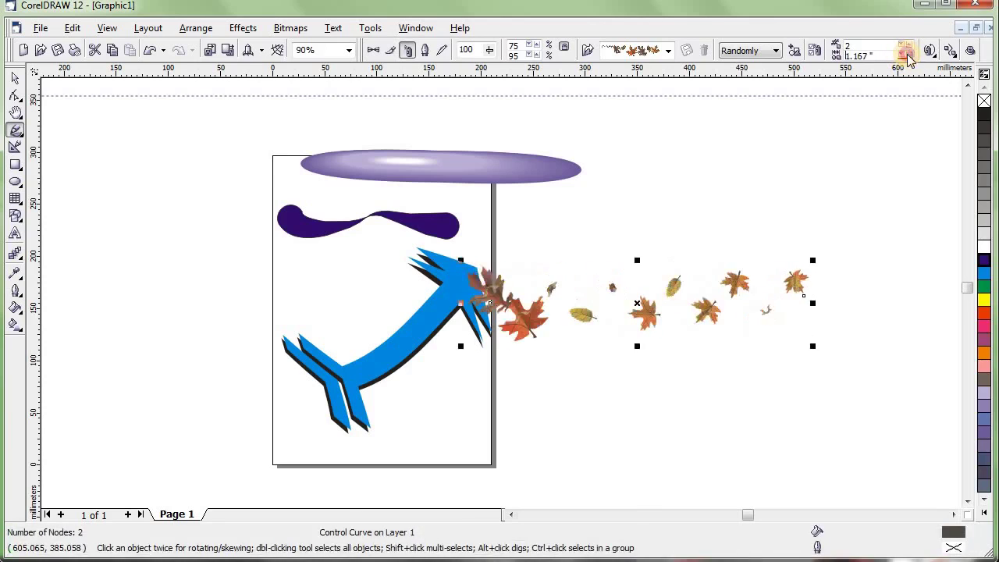
left_click(907, 54)
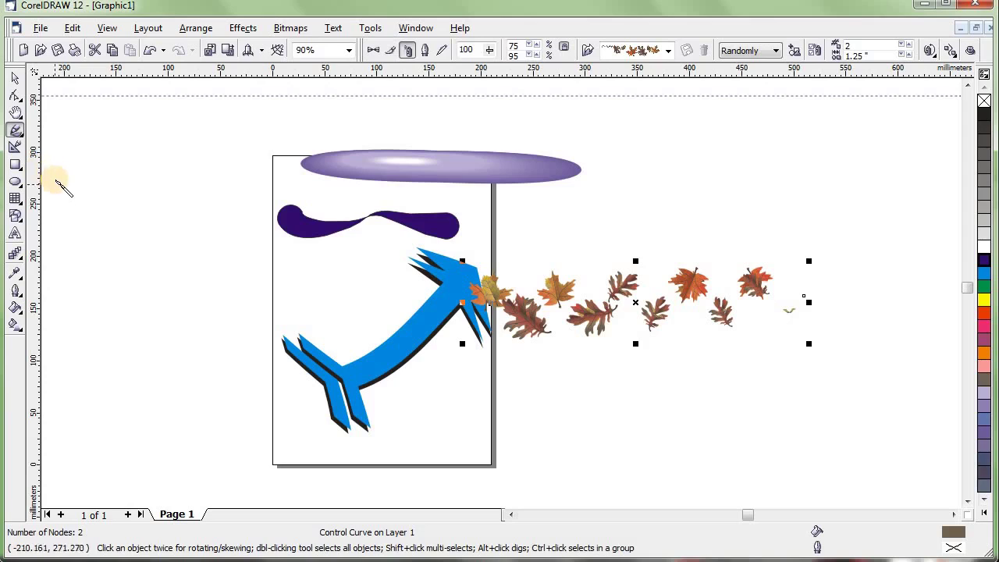
left_click(14, 81)
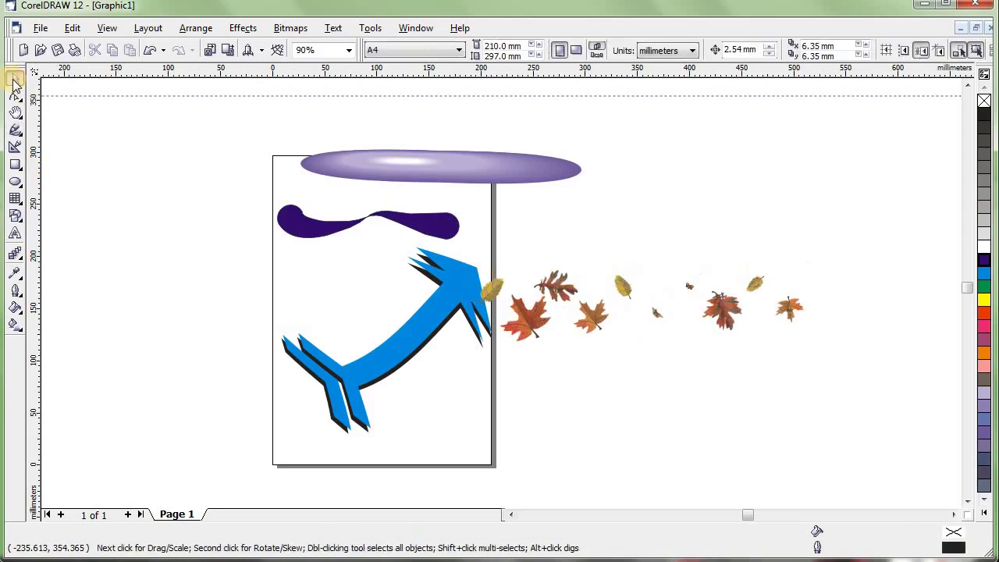